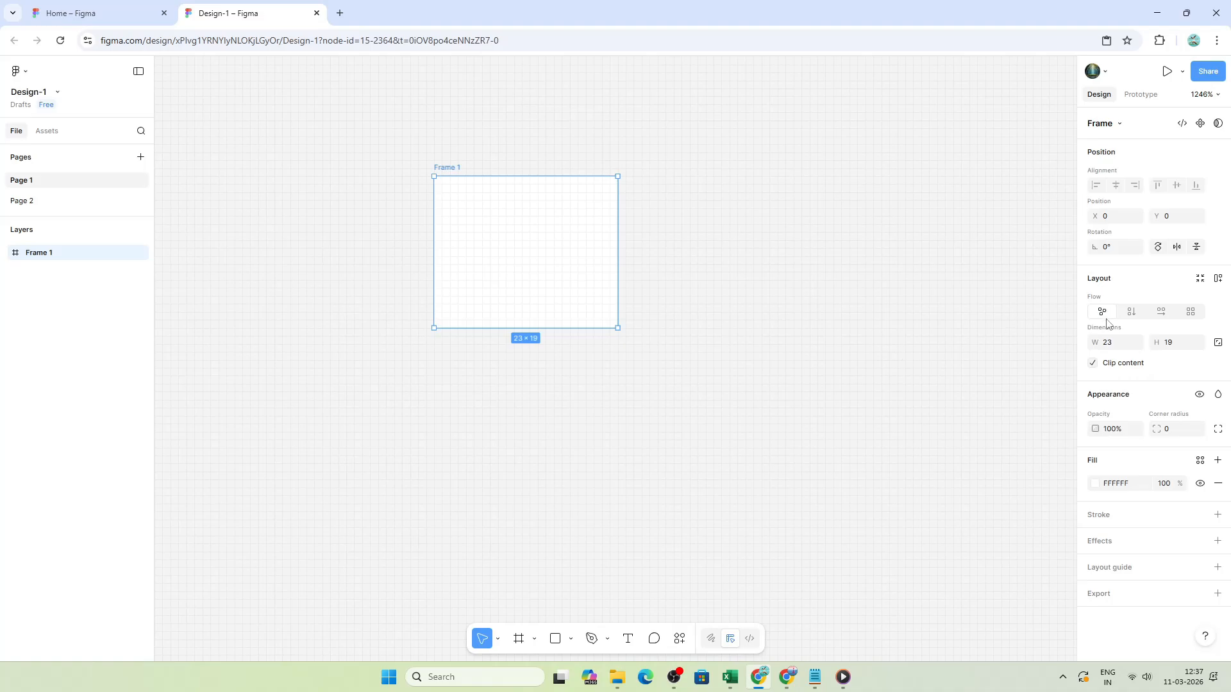
- Resize the frame to 24 wide by 24 high
click(1115, 346)
text(24)
key(Tab)
text(24)
key(Return)
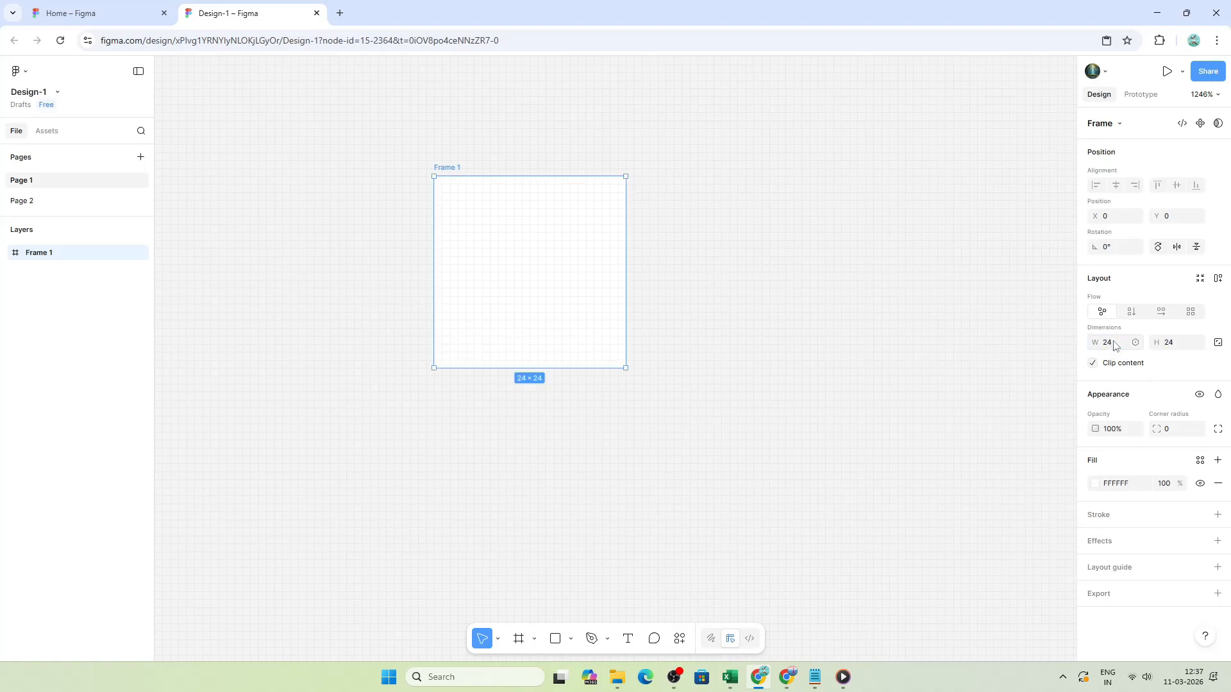
- Add a grid layout guide with a size of 1 px to the frame
scroll(563, 231, up, 4)
scroll(547, 288, down, 1)
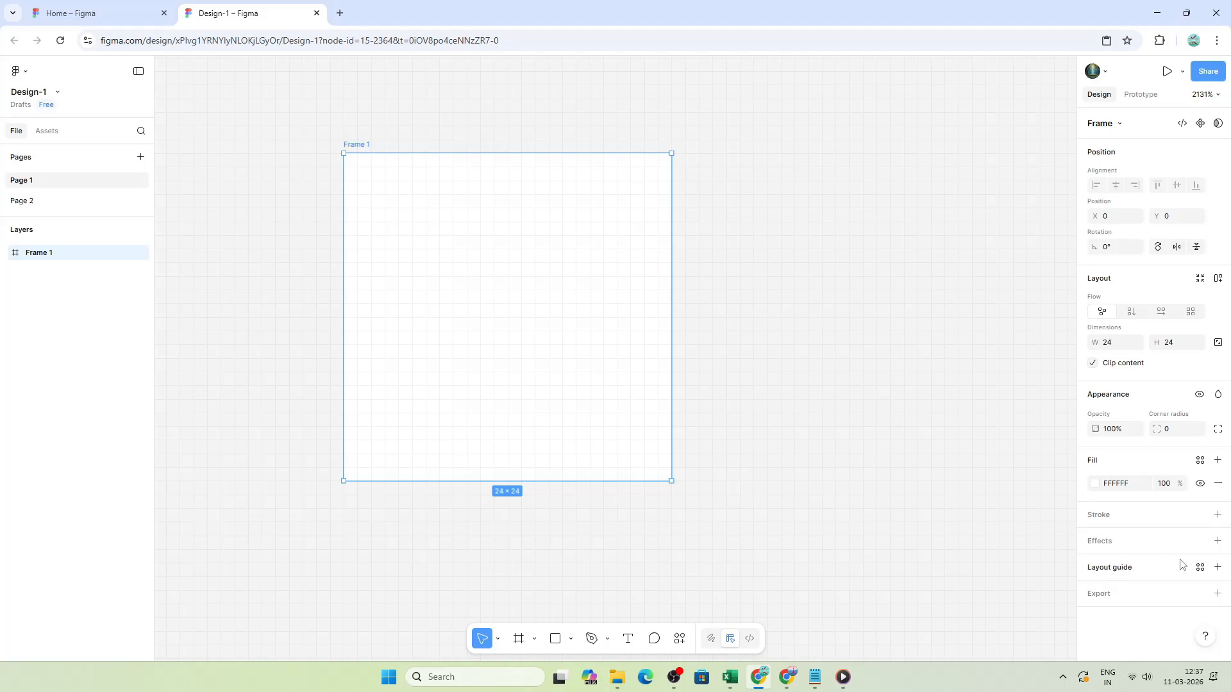
click(1161, 570)
text(1)
key(Return)
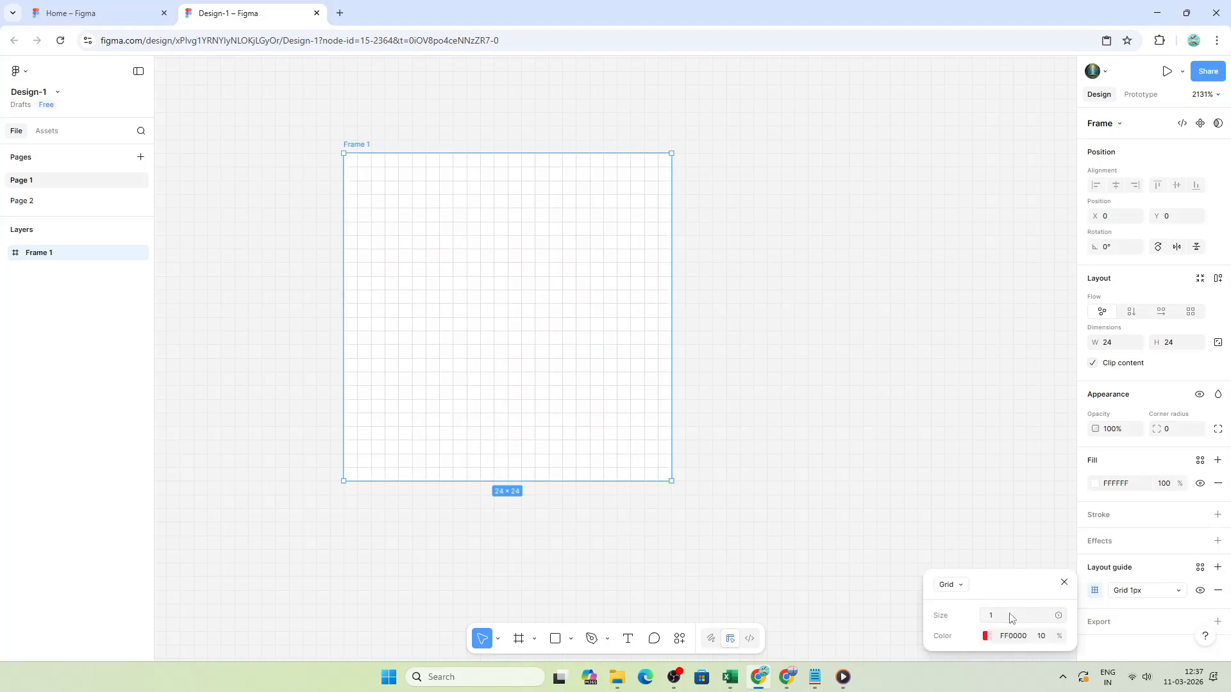
scroll(412, 313, up, 2)
scroll(602, 328, up, 1)
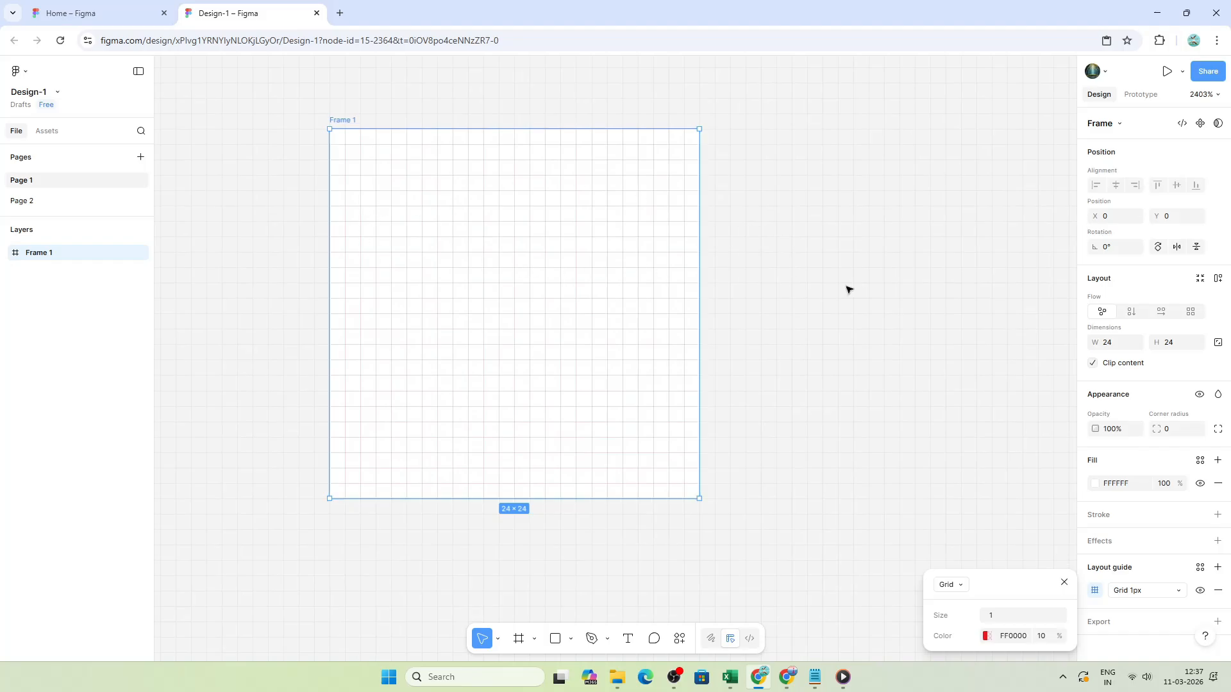
click(834, 318)
- Draw a 22 × 16 rectangle centred in the frame and swap its fill for a stroke of weight 0.2
click(539, 292)
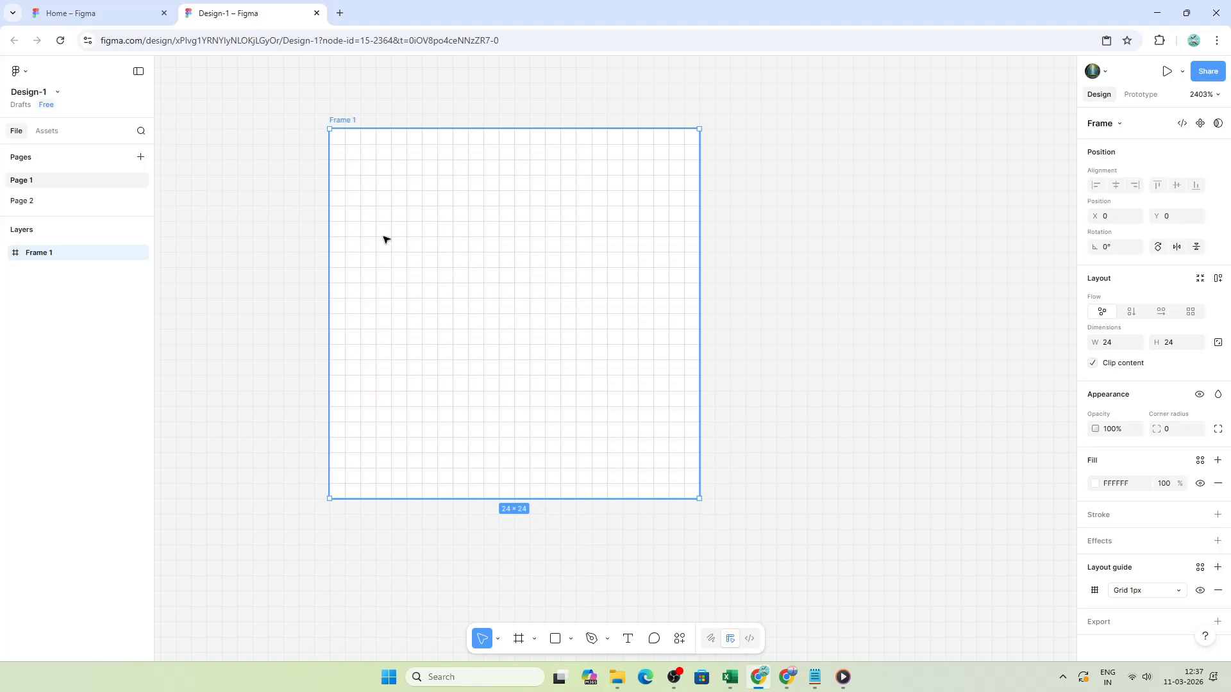
key(r)
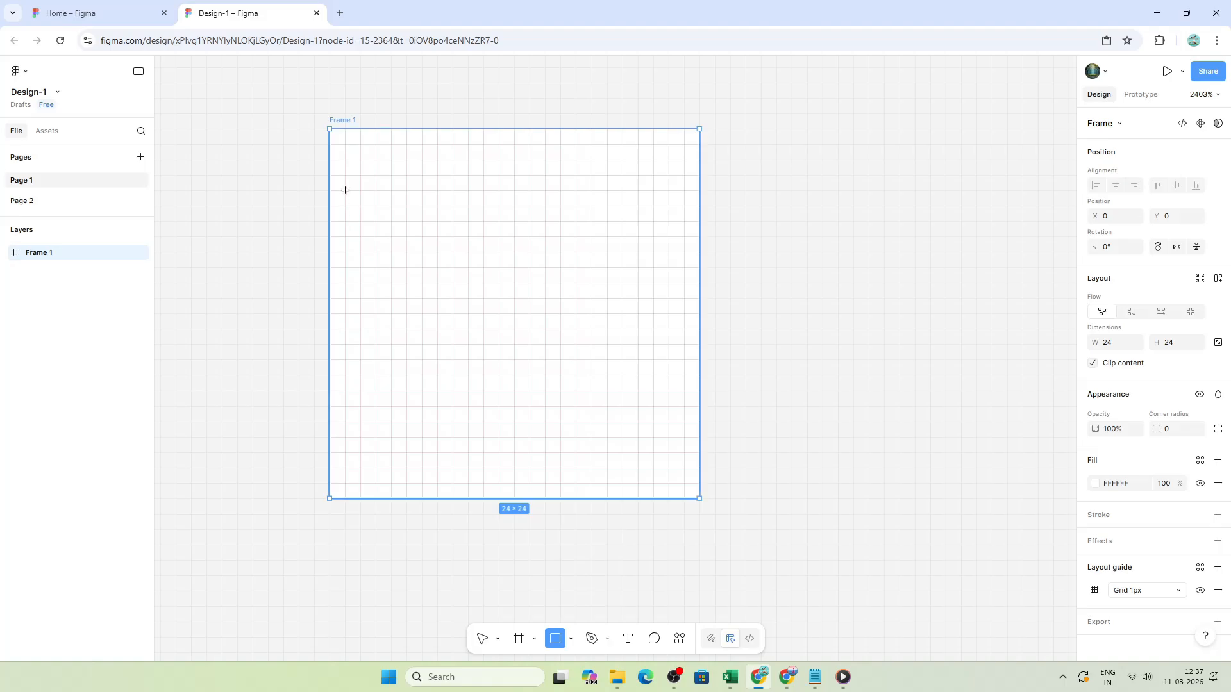
drag(345, 190, 678, 430)
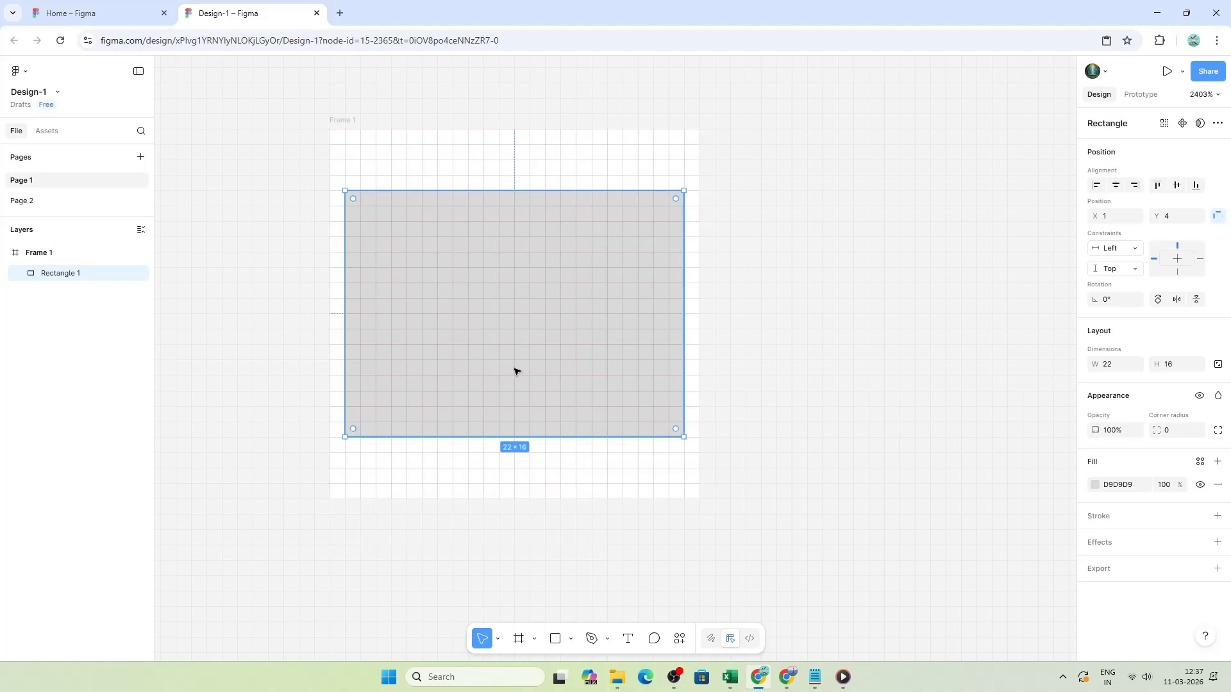
key(shift+x)
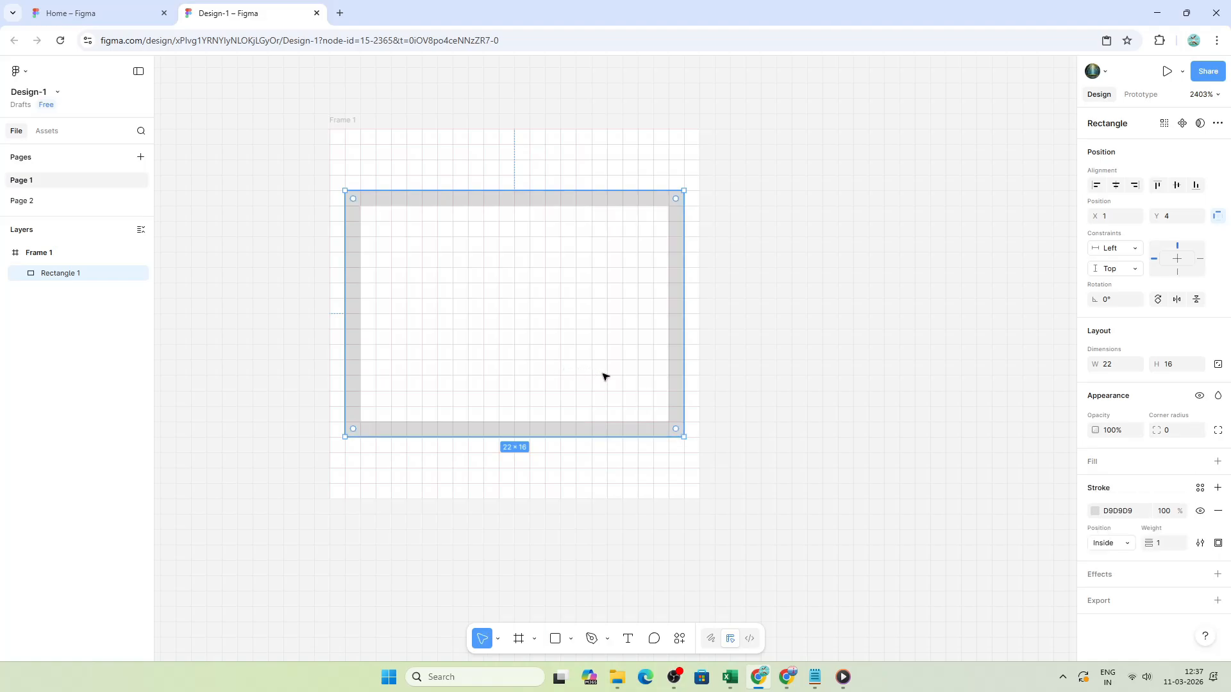
click(1155, 541)
text(0.2)
key(Return)
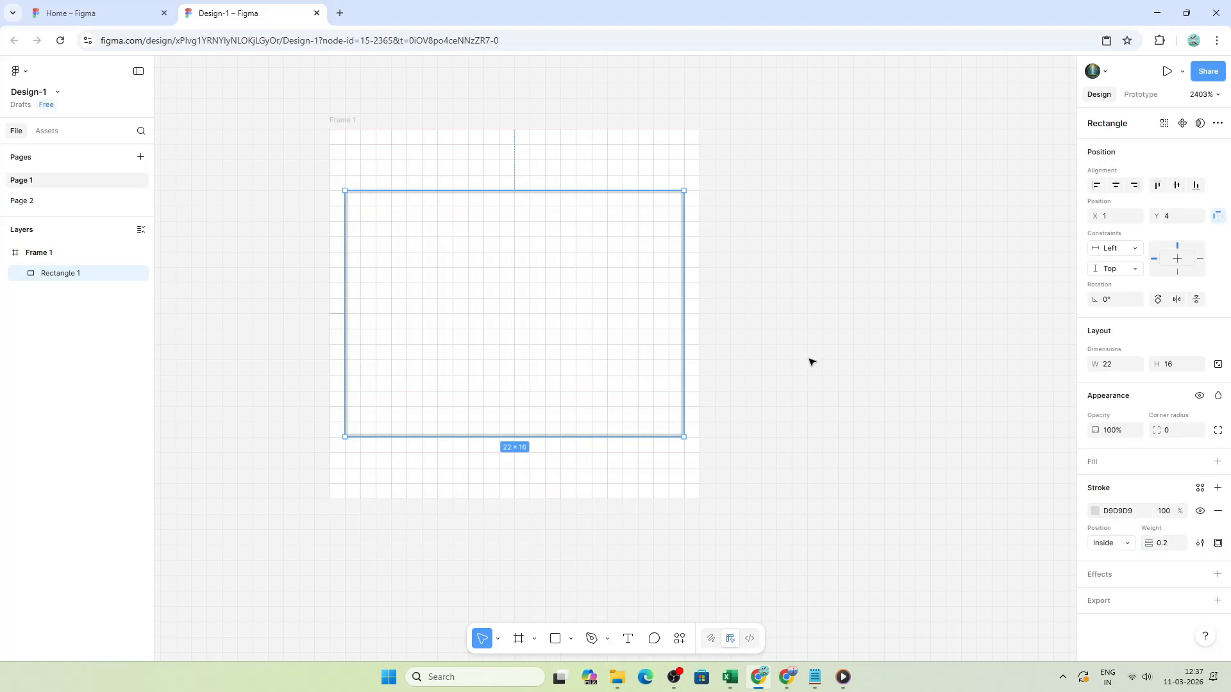
click(794, 357)
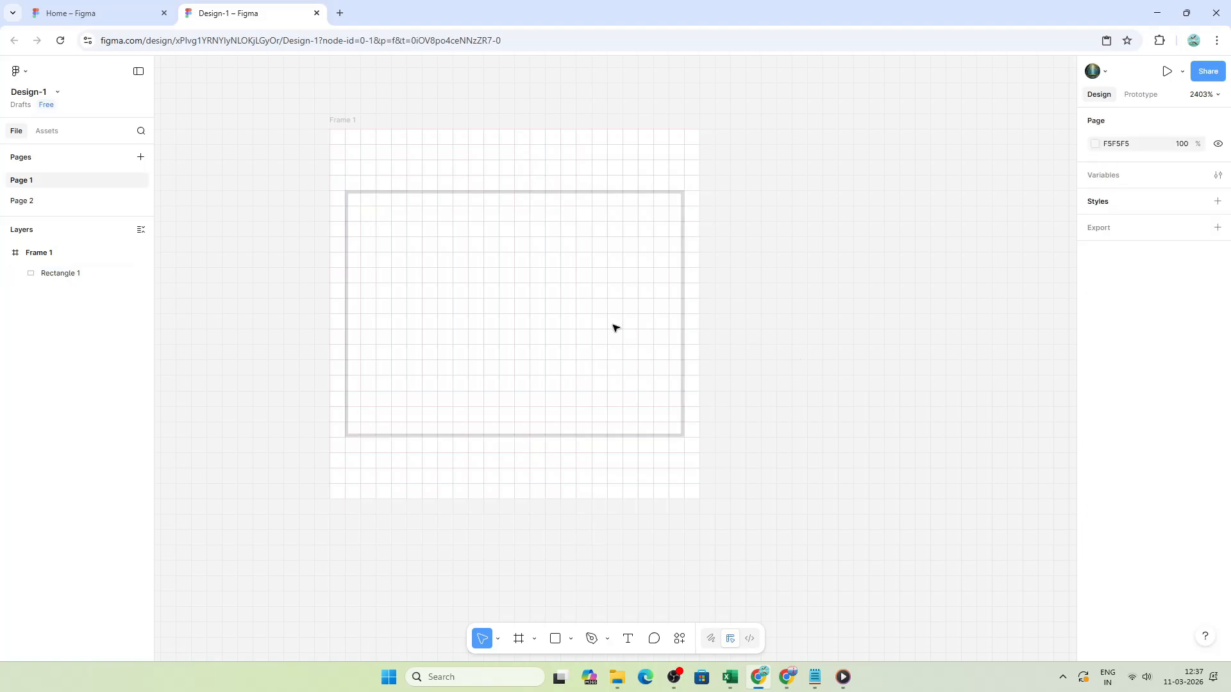
- Draw an ellipse over the rectangle, size it to 18 × 18 and centre it in the frame
key(o)
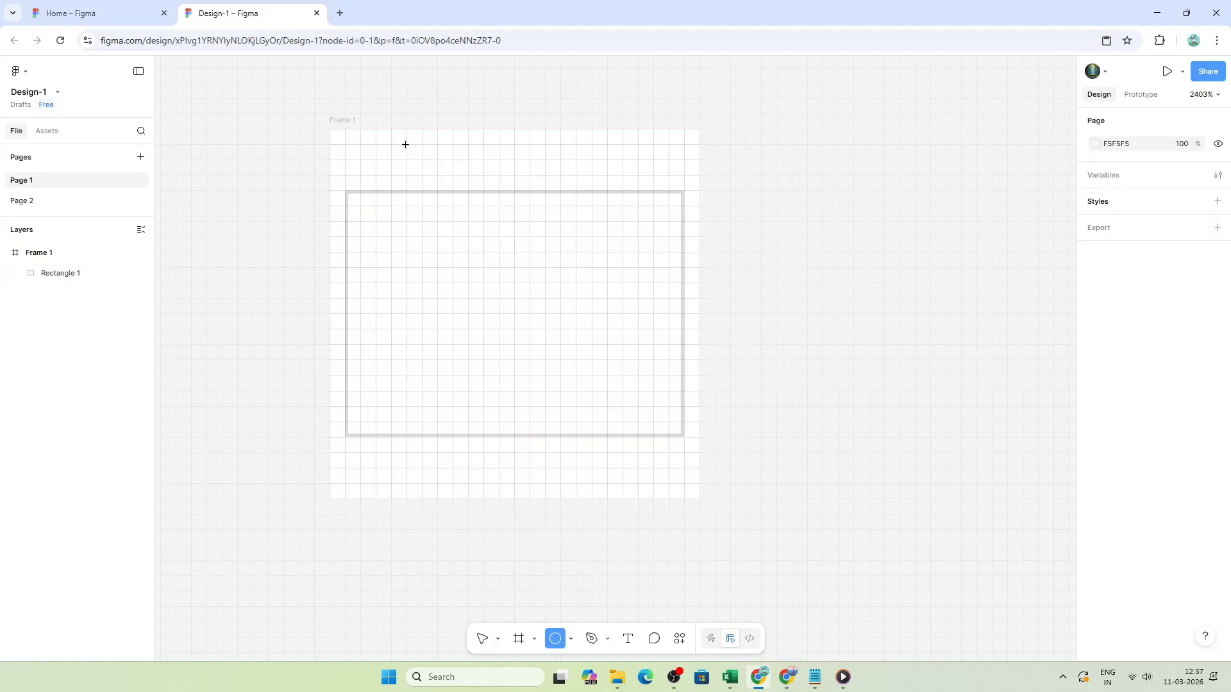
drag(405, 144, 584, 406)
click(1110, 369)
text(18)
key(Tab)
text(18)
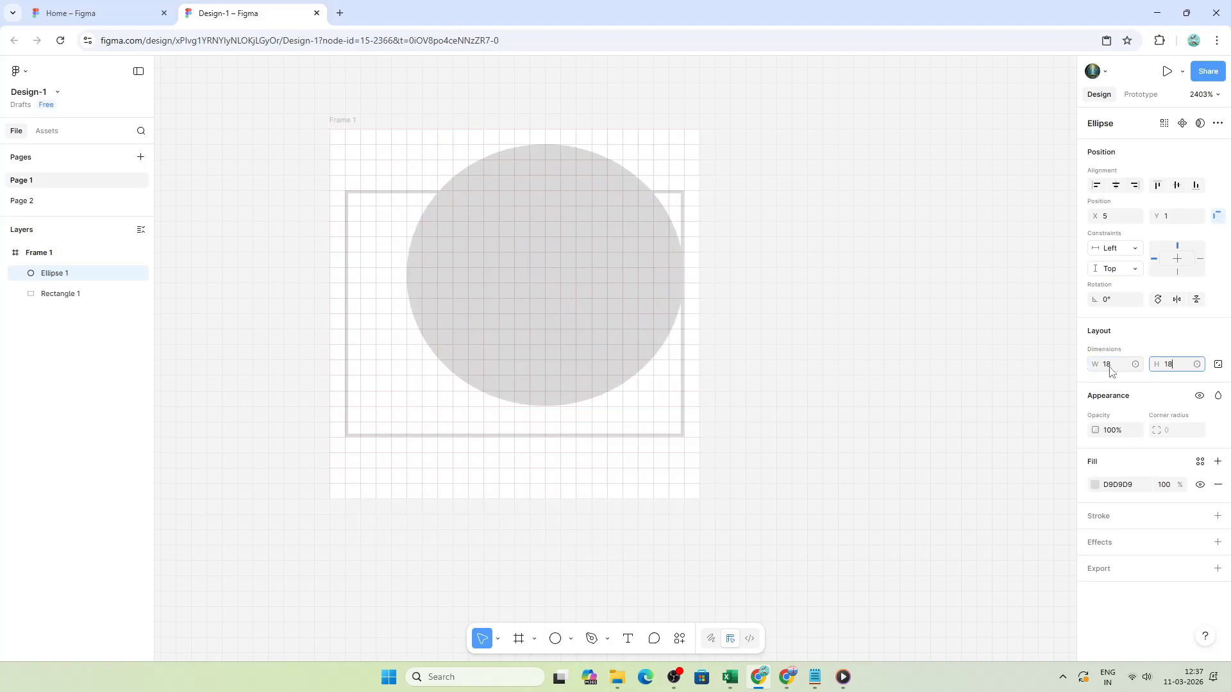
drag(549, 316, 510, 350)
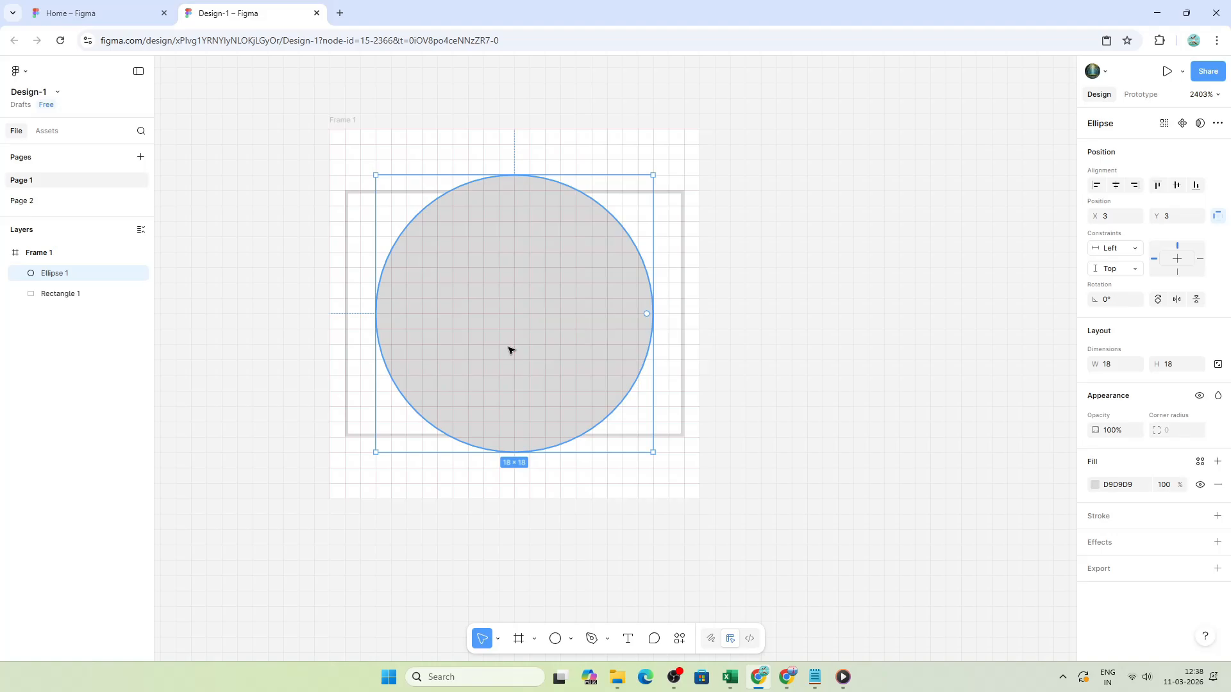
- Swap the circle's fill for a stroke and set the stroke weight to 0.2
key(shift+x)
click(1154, 543)
text(4)
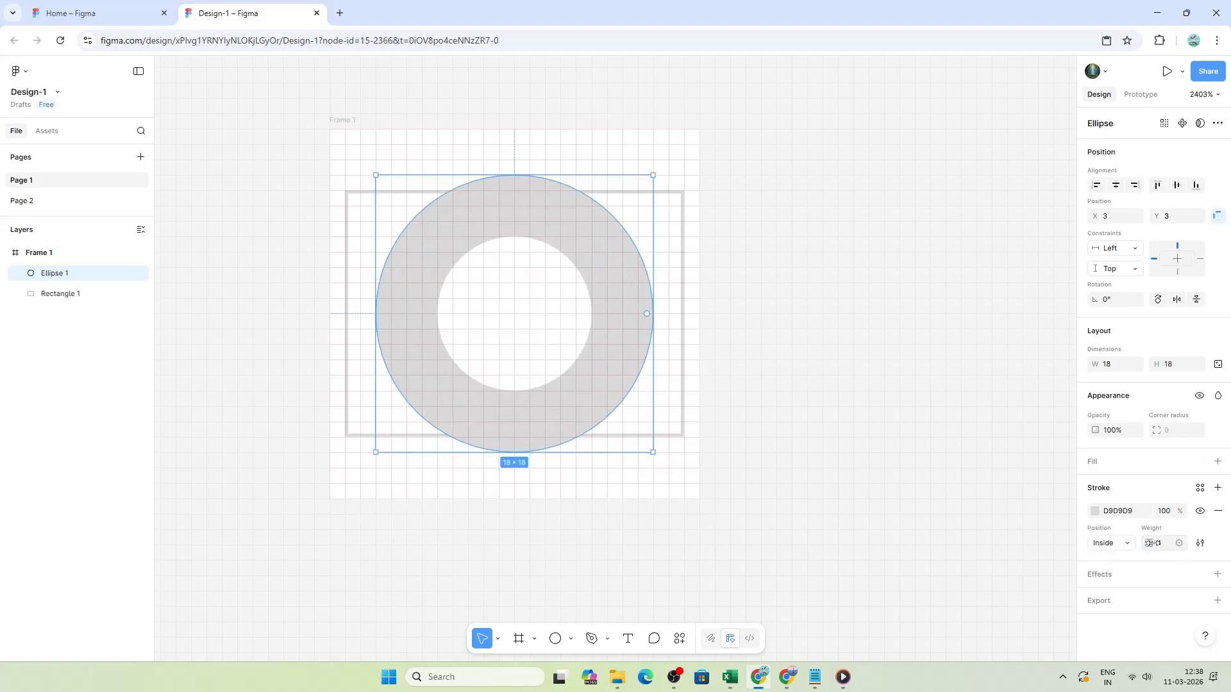
drag(1154, 543, 1161, 550)
text(0.2)
key(Return)
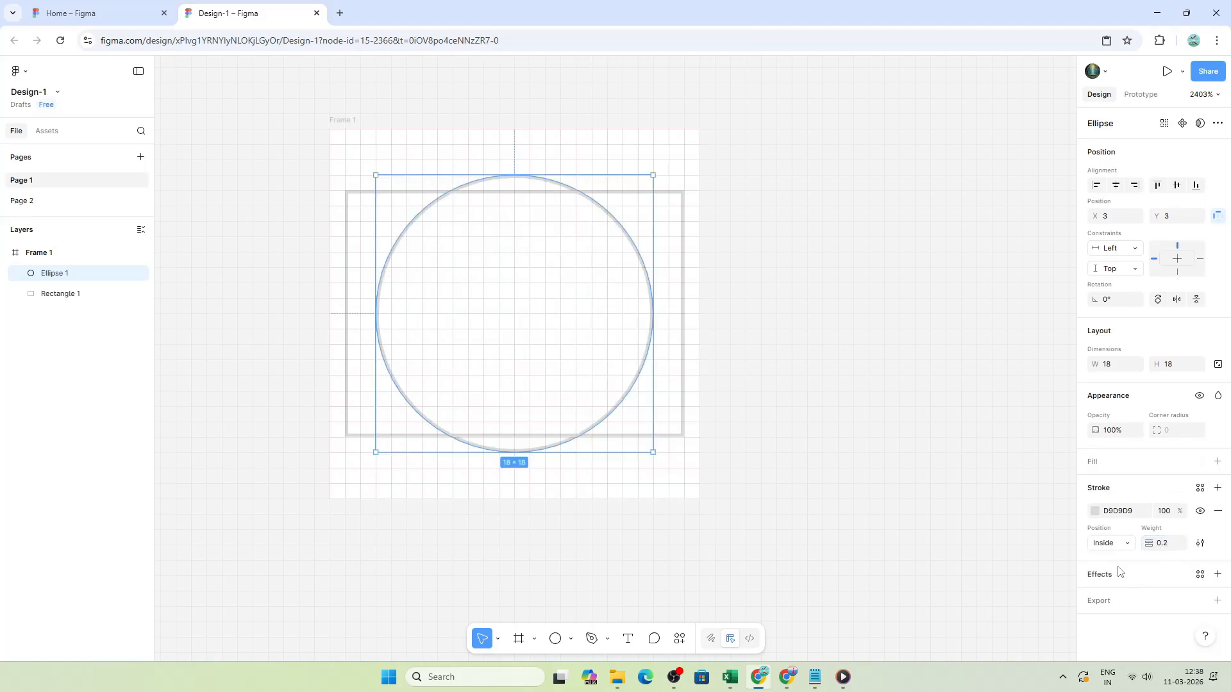
click(760, 356)
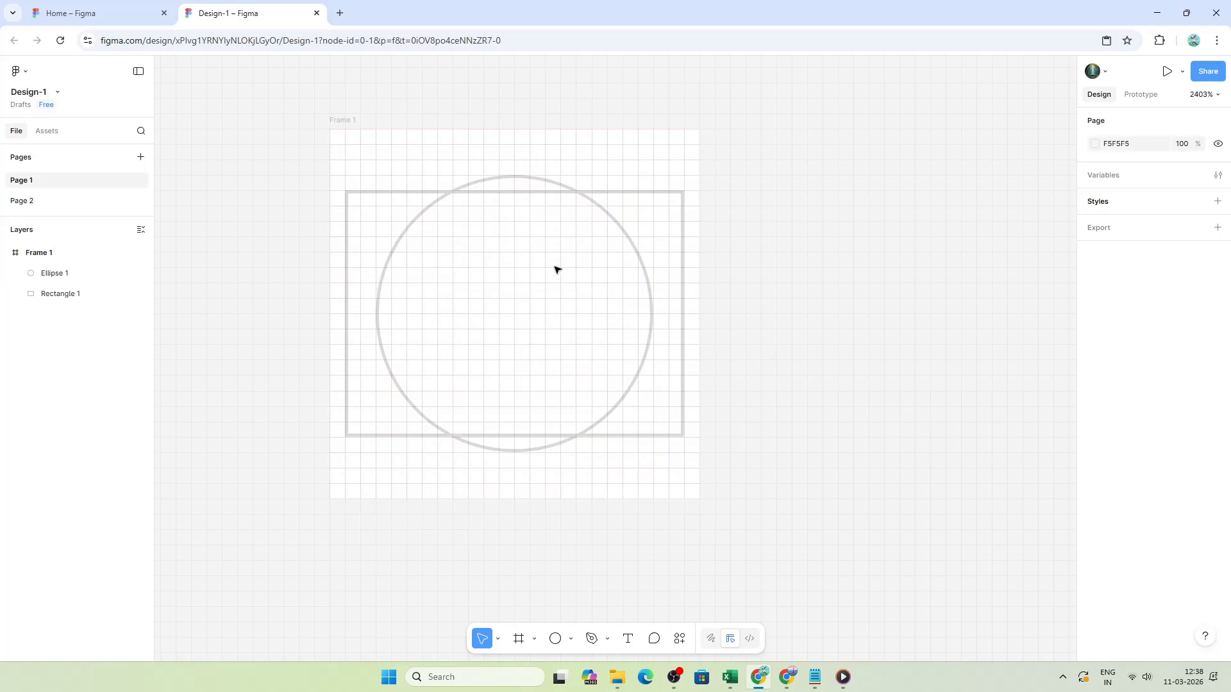
- Draw a 20 × 20 square centred in the frame and swap its fill for a stroke of weight 0.2
key(r)
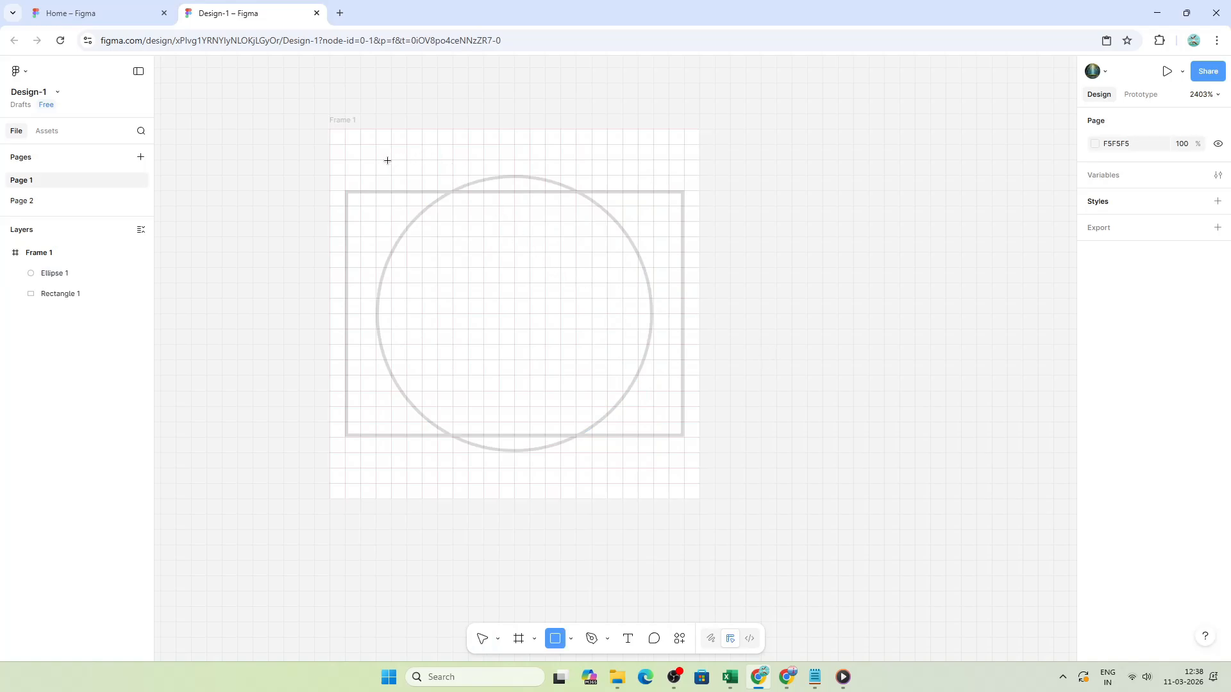
drag(361, 159, 663, 467)
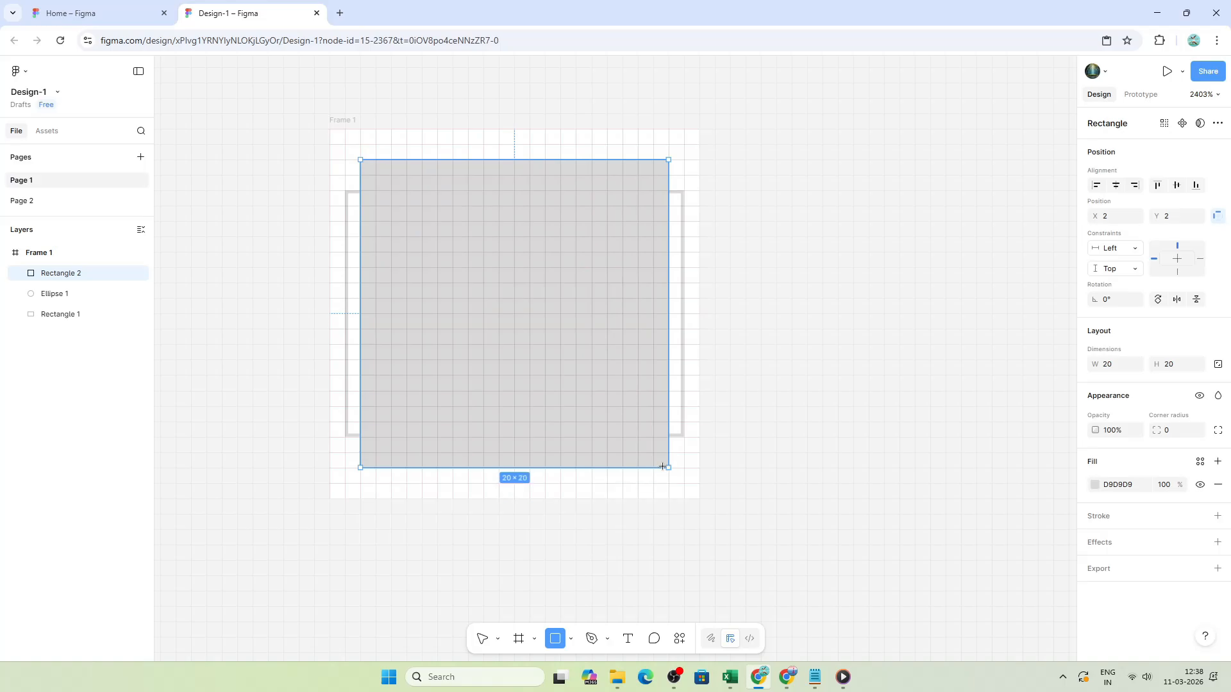
key(shift+x)
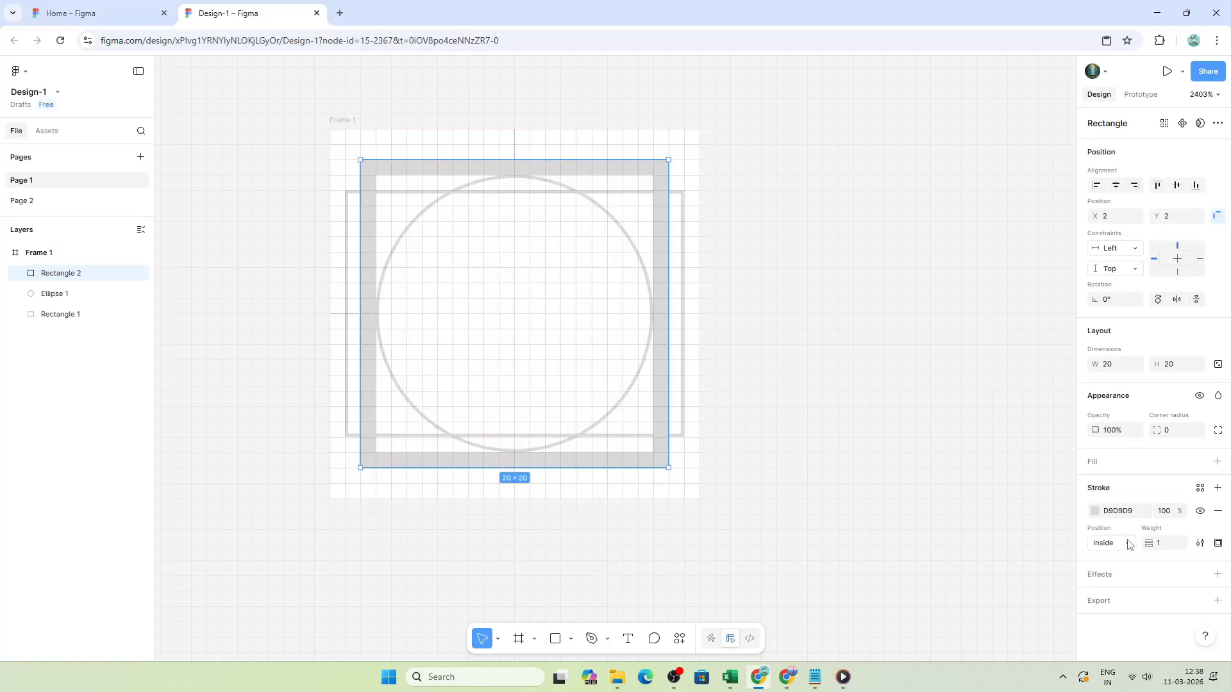
click(1160, 547)
text(0.2)
key(Return)
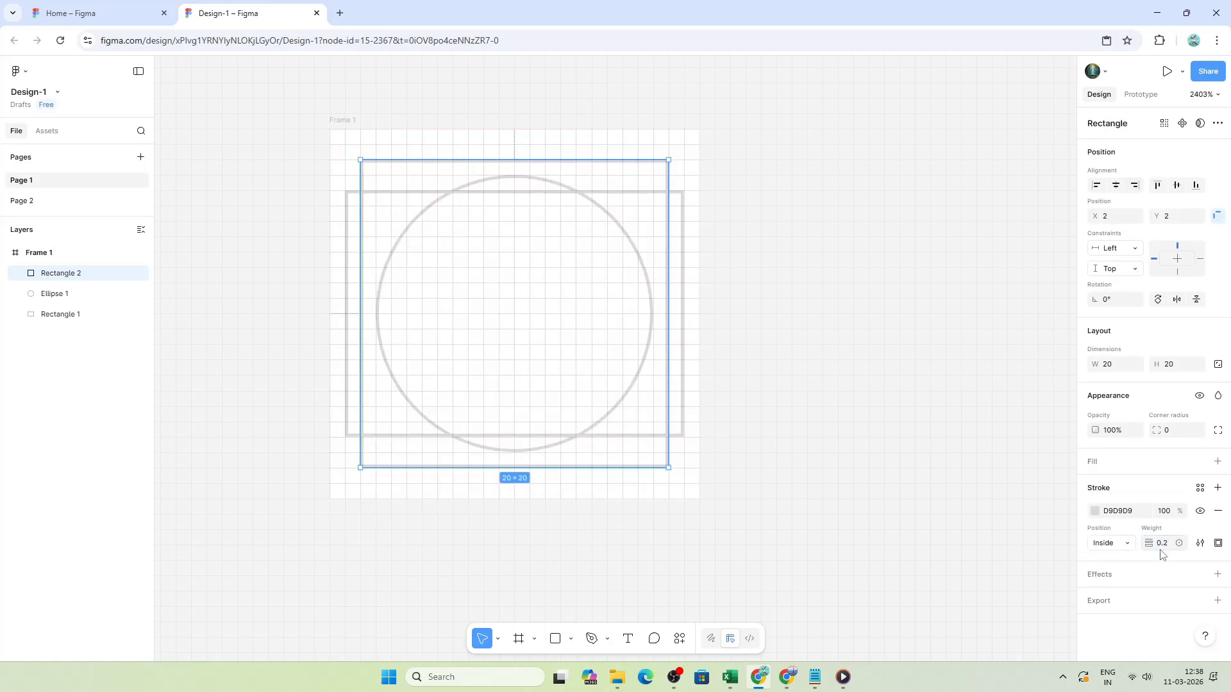
click(802, 360)
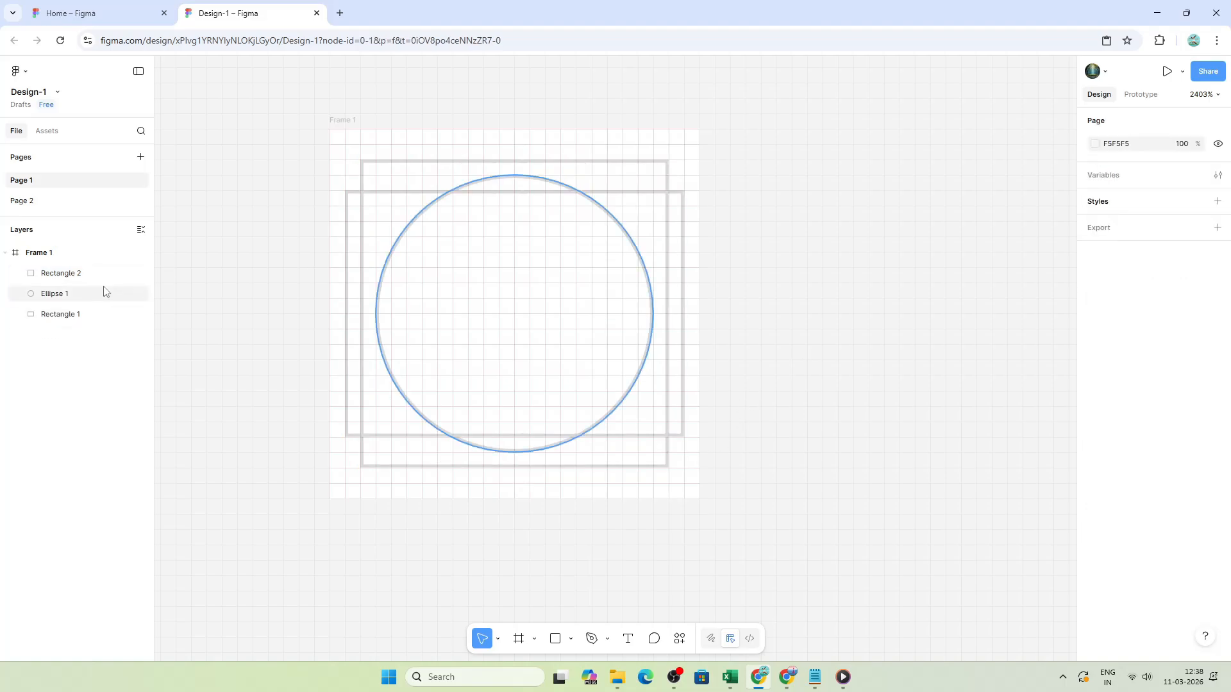
- Change the stroke colour of both rectangles and the circle to red FF1010
click(61, 273)
shift+click(59, 314)
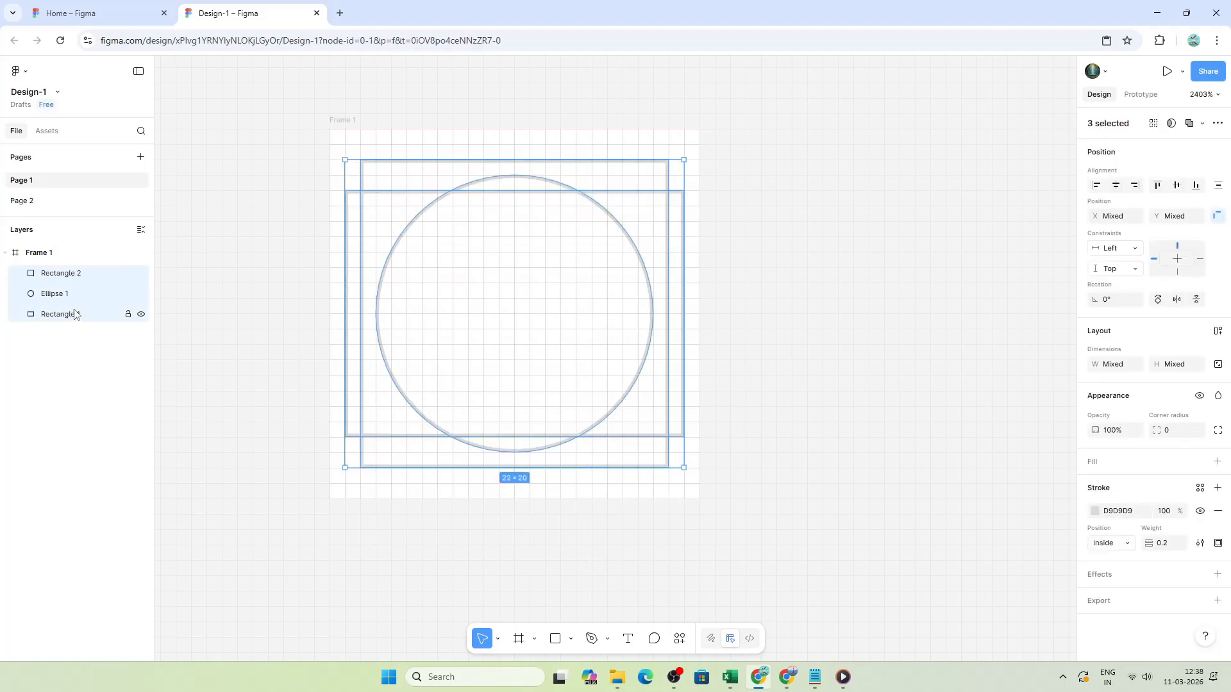
click(1094, 512)
click(1059, 410)
click(904, 281)
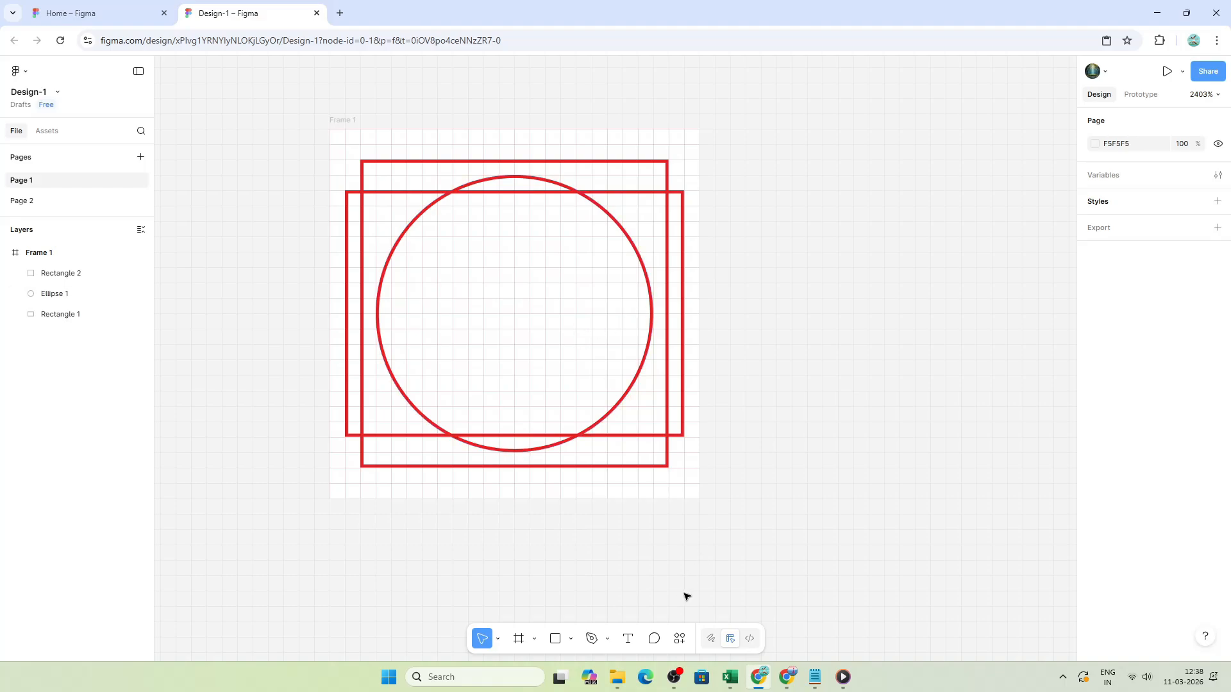
- Draw a vertical centre line with the Pen tool from the middle of the frame's top edge to its bottom edge
click(607, 638)
click(636, 598)
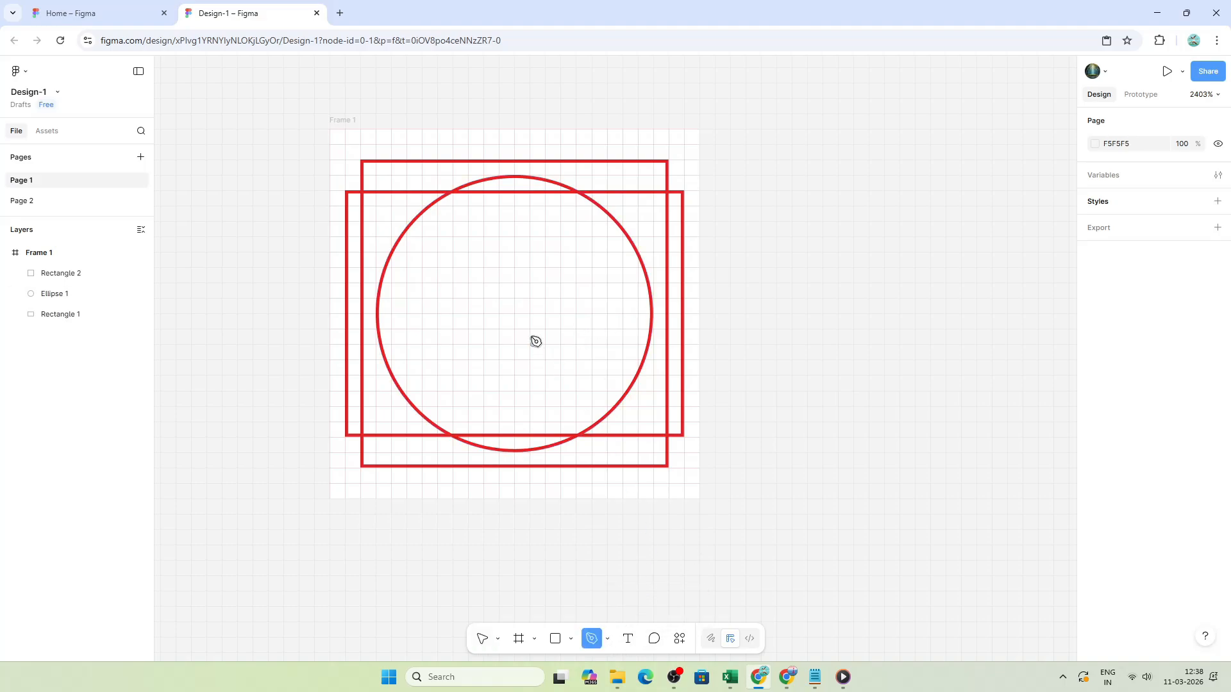
click(514, 129)
click(514, 498)
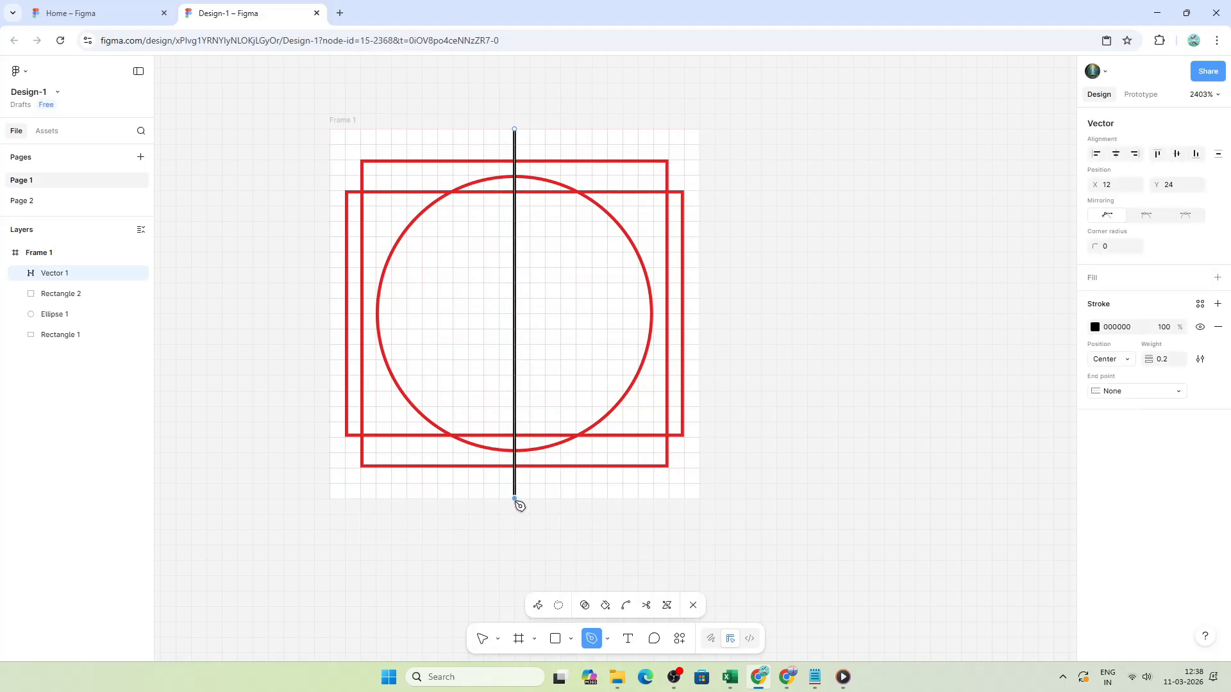
key(Escape)
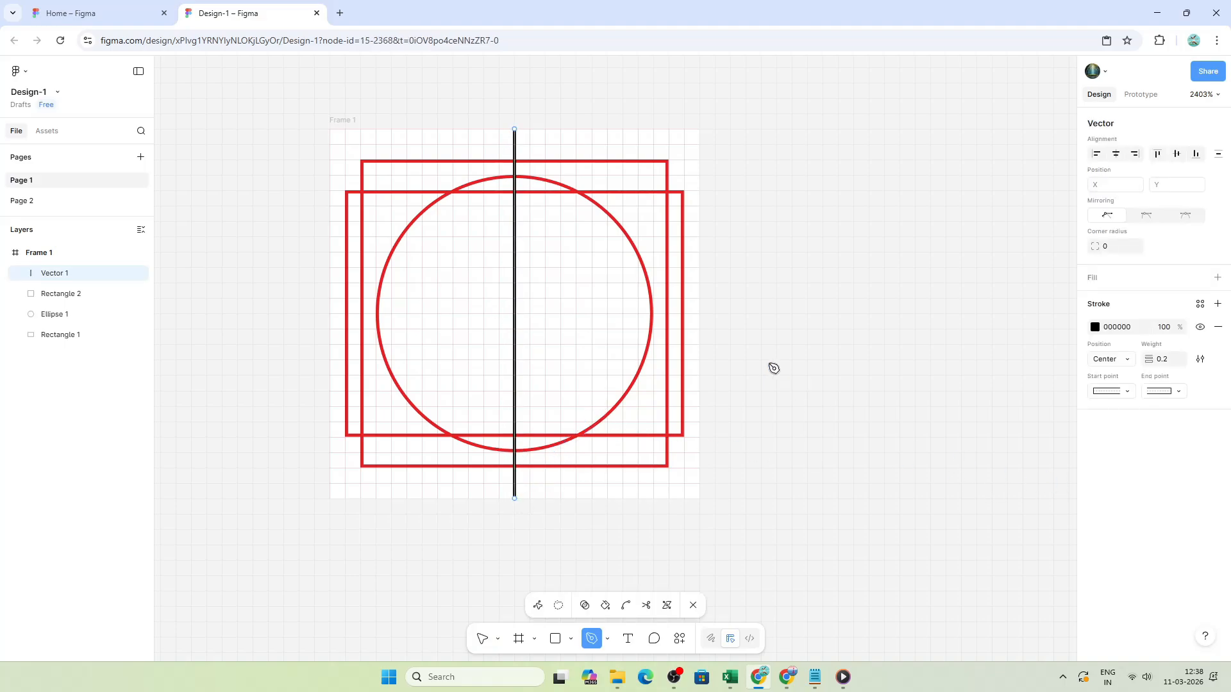
- Set the vertical centre line's stroke colour to red F00707 and finish editing the vector
click(1095, 327)
click(1062, 387)
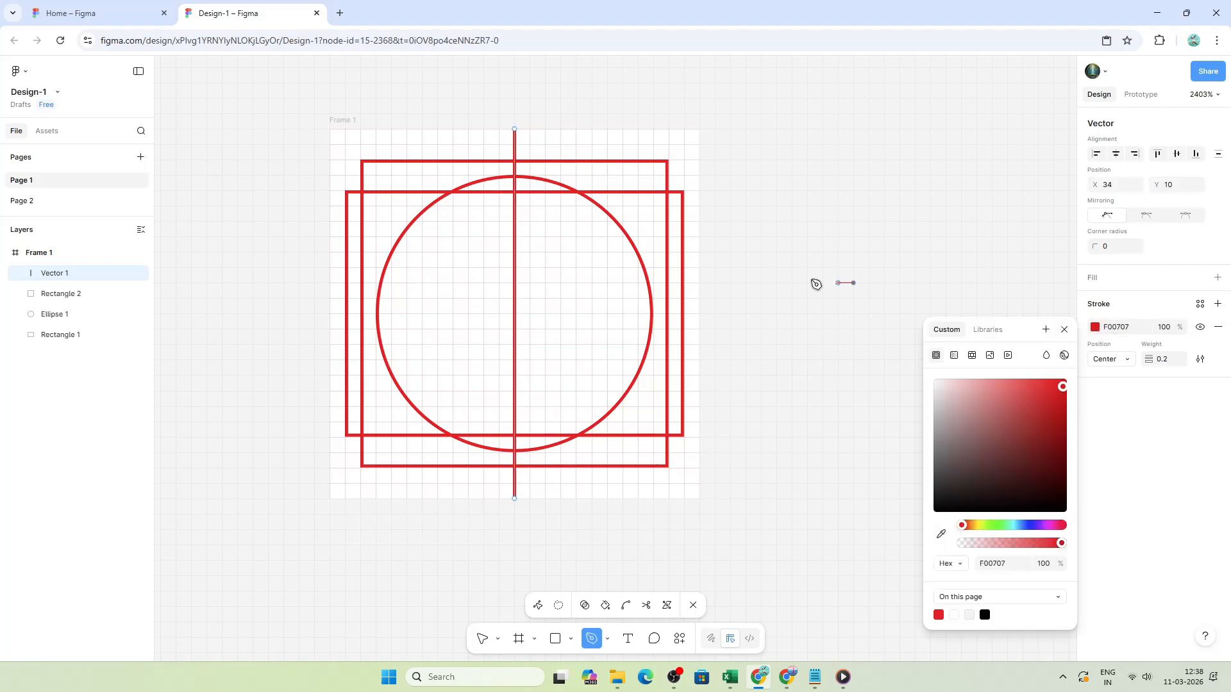
key(Escape)
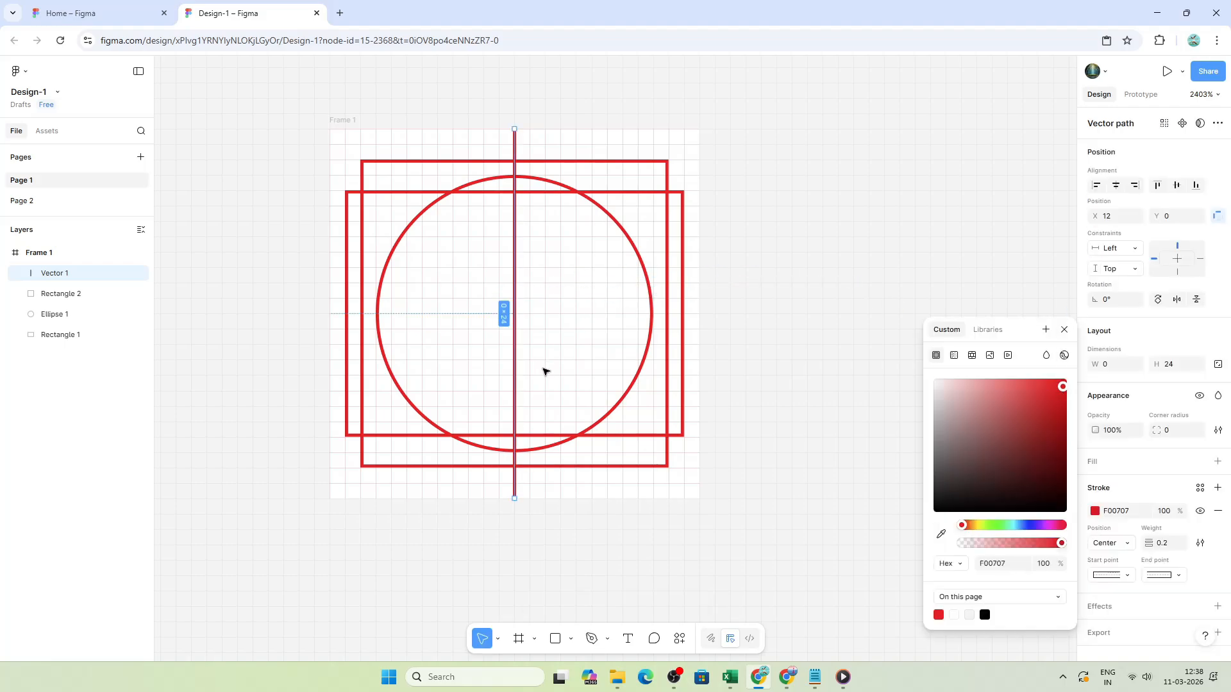
- Draw a diagonal line with the Pen tool from the frame's bottom-left corner to its top-right corner
key(p)
click(329, 498)
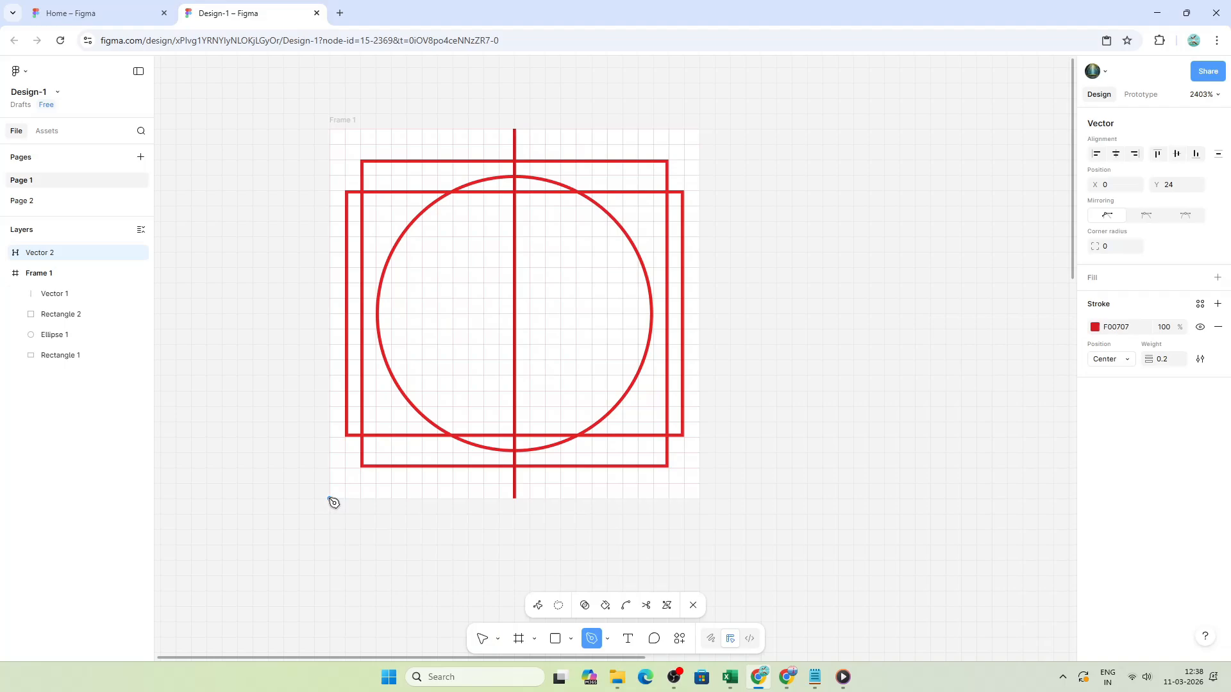
click(699, 128)
key(Escape)
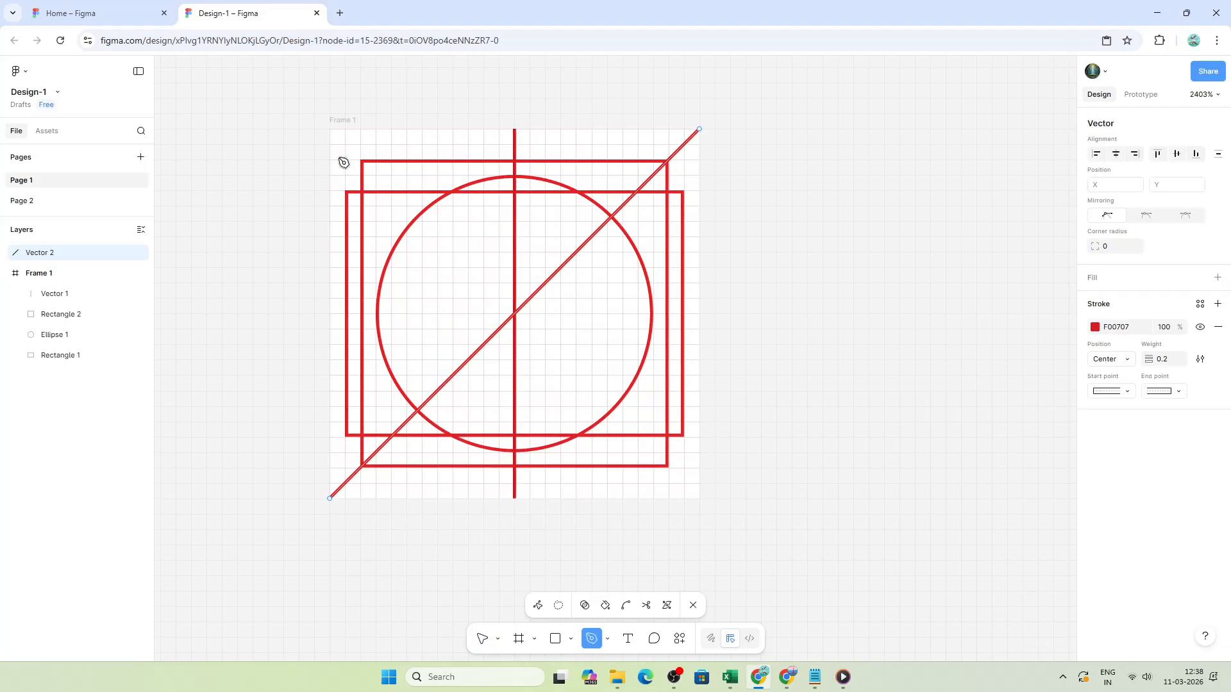
key(Escape)
key(Escape)
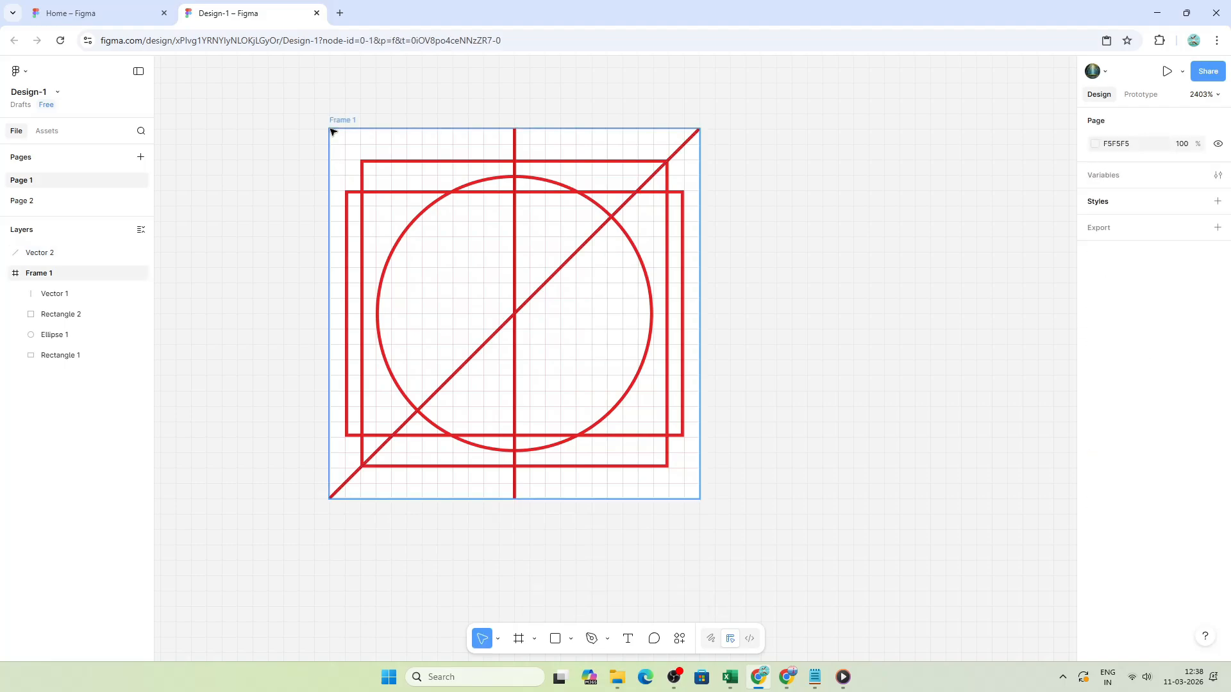
- Draw the opposite diagonal with the Pen tool from the frame's top-left corner to its bottom-right corner
key(p)
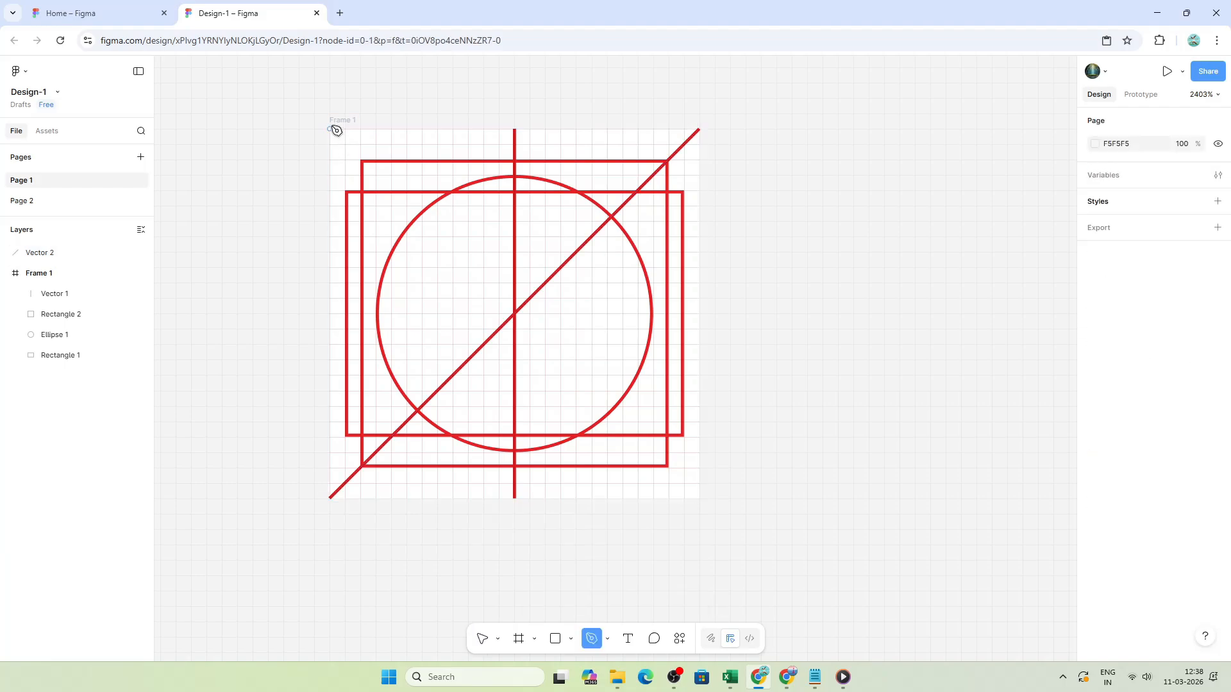
click(330, 129)
click(669, 467)
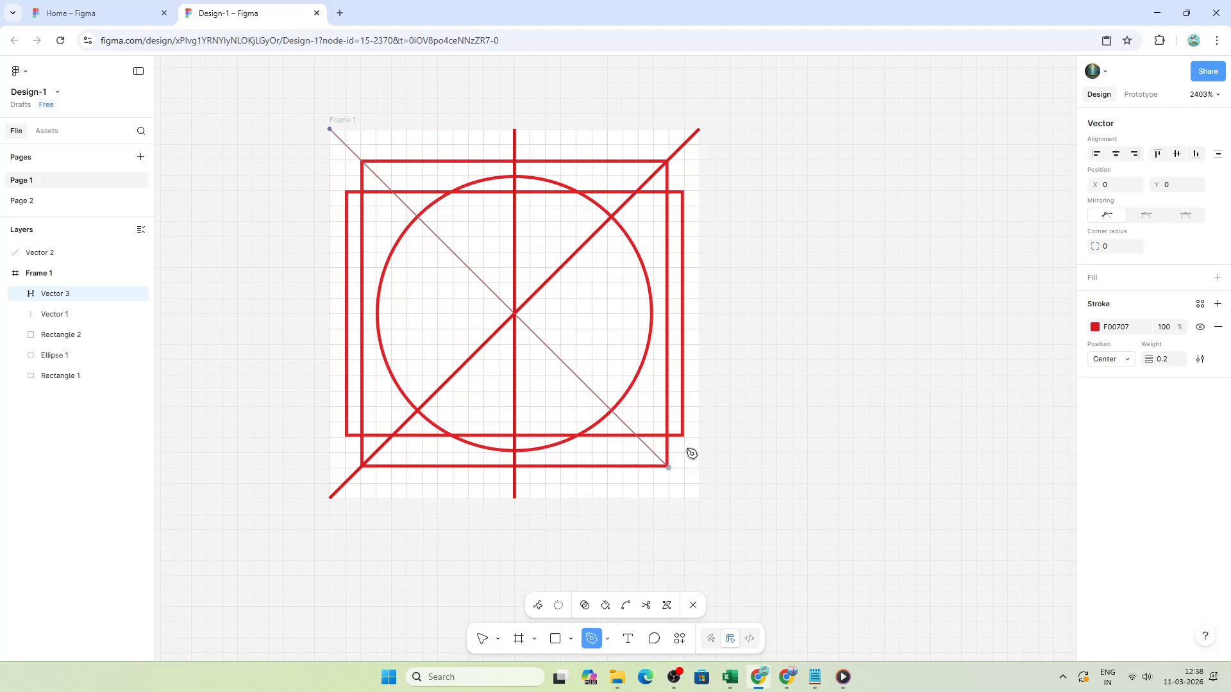
click(700, 499)
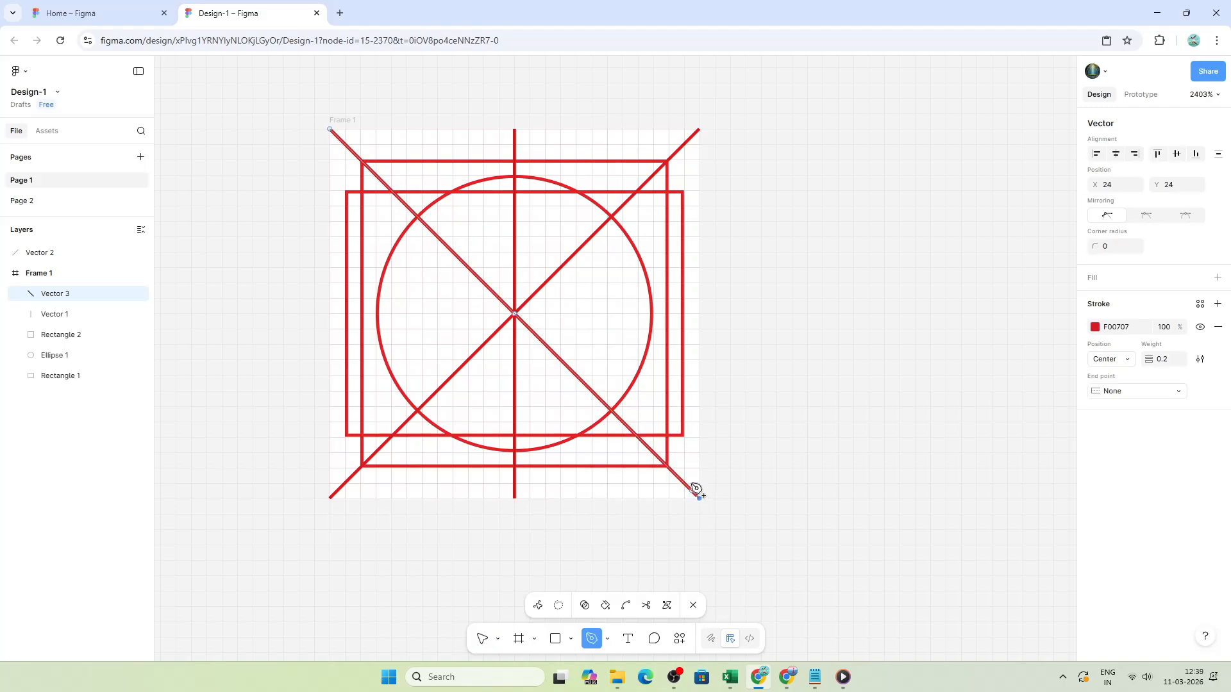
key(Escape)
key(Escape)
click(516, 193)
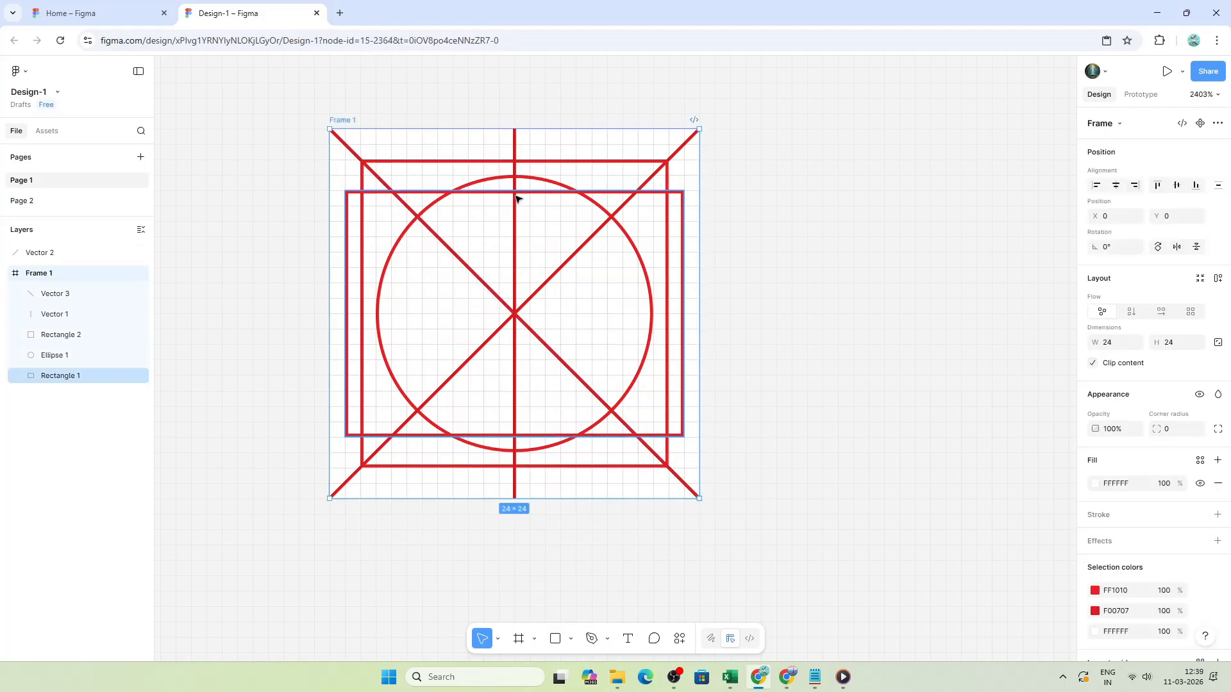
- Try to combine the frame's shapes with the Subtract boolean operation, and undo it
click(792, 372)
click(335, 120)
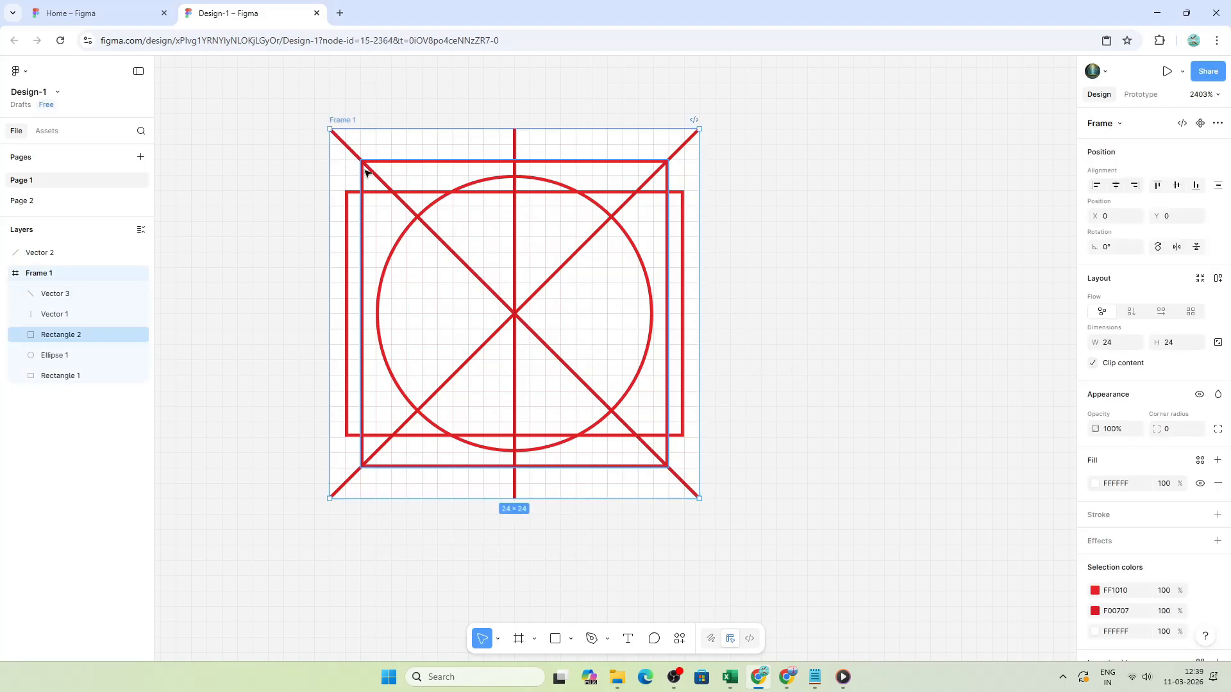
click(369, 170)
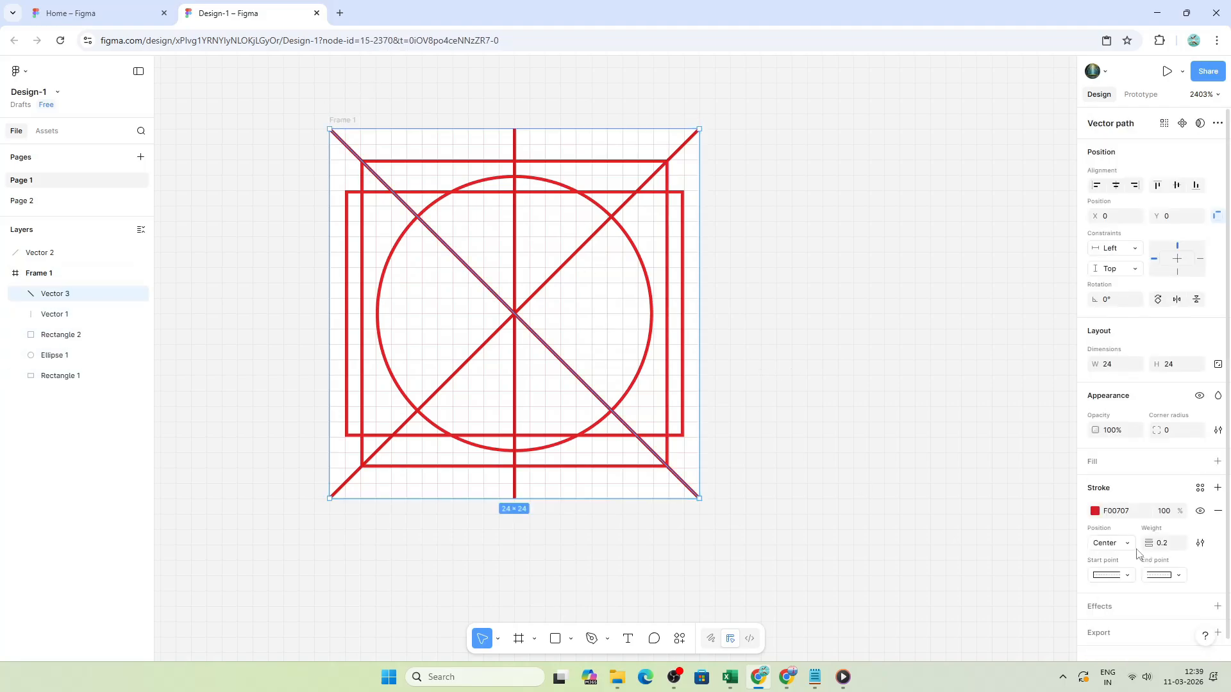
click(710, 346)
click(345, 120)
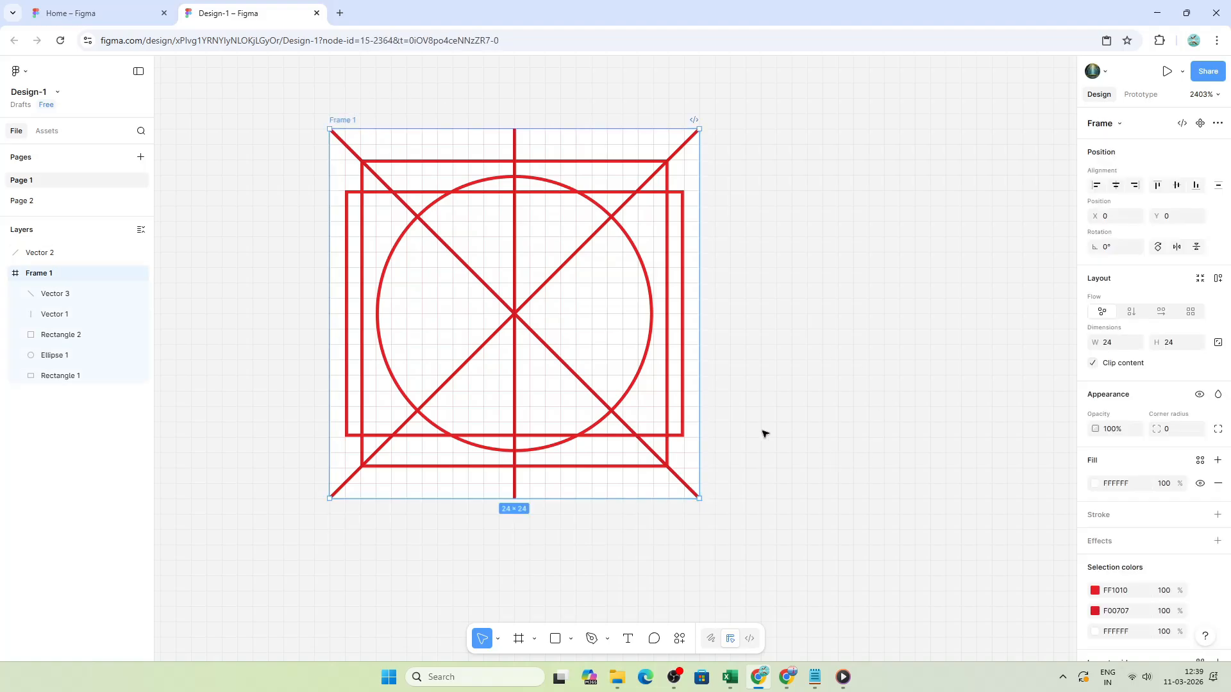
click(1217, 123)
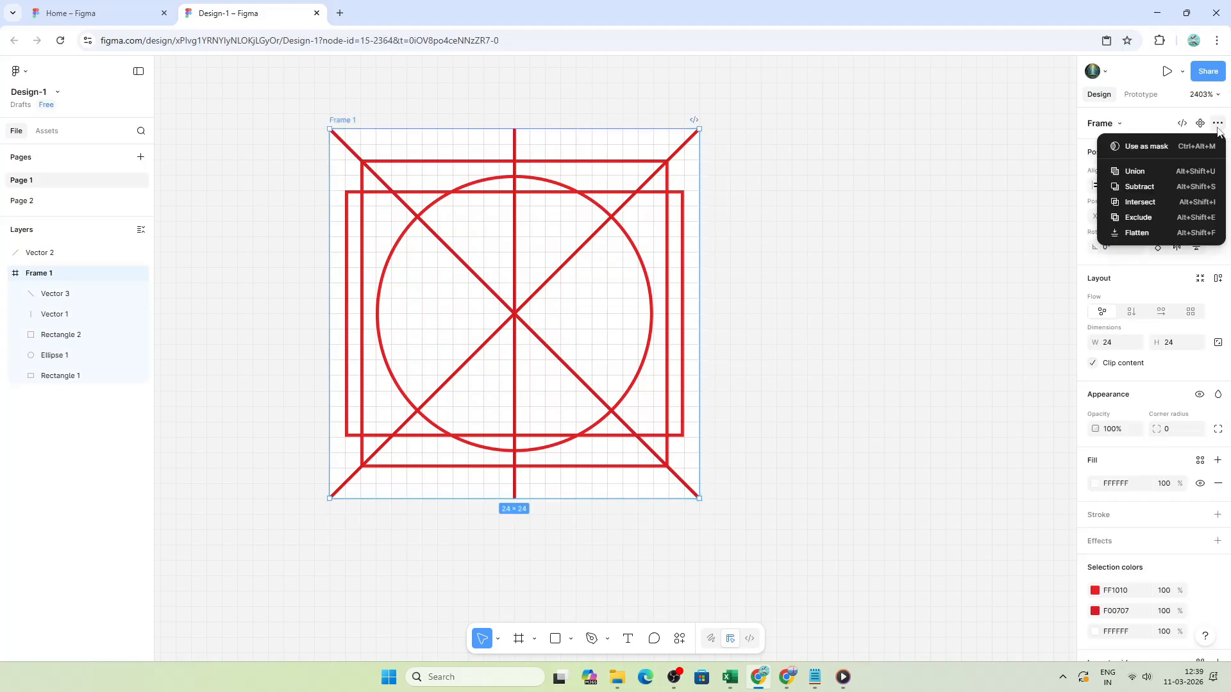
click(1140, 187)
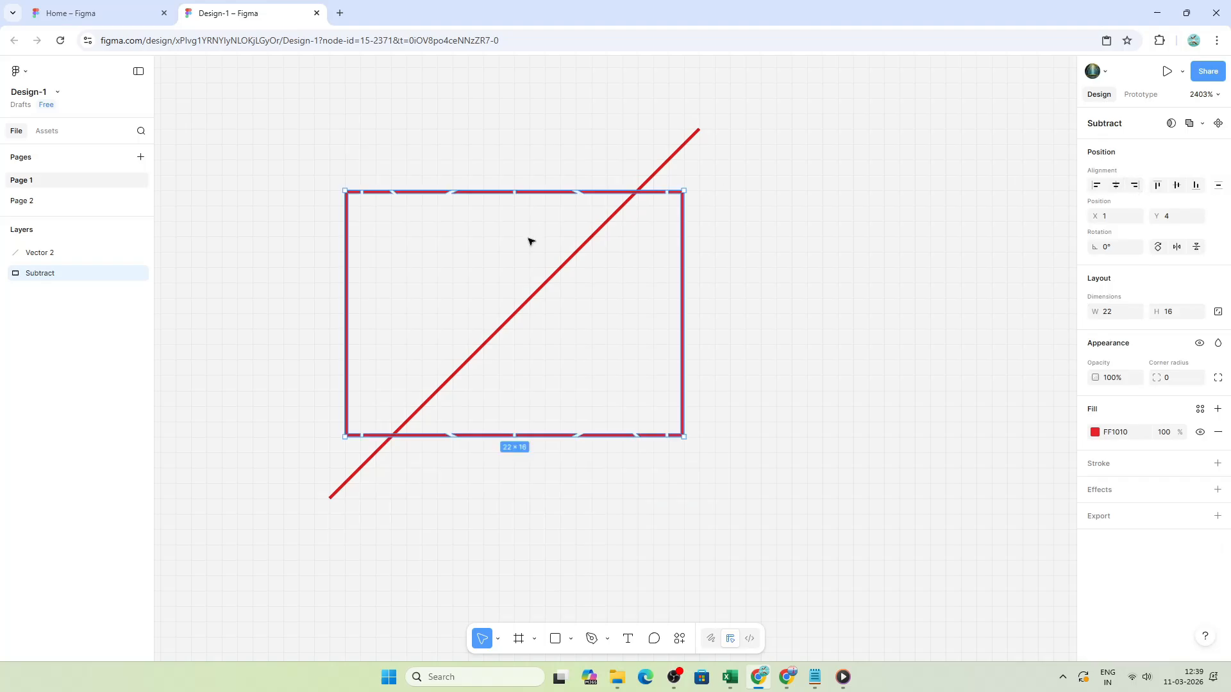
key(ctrl+z)
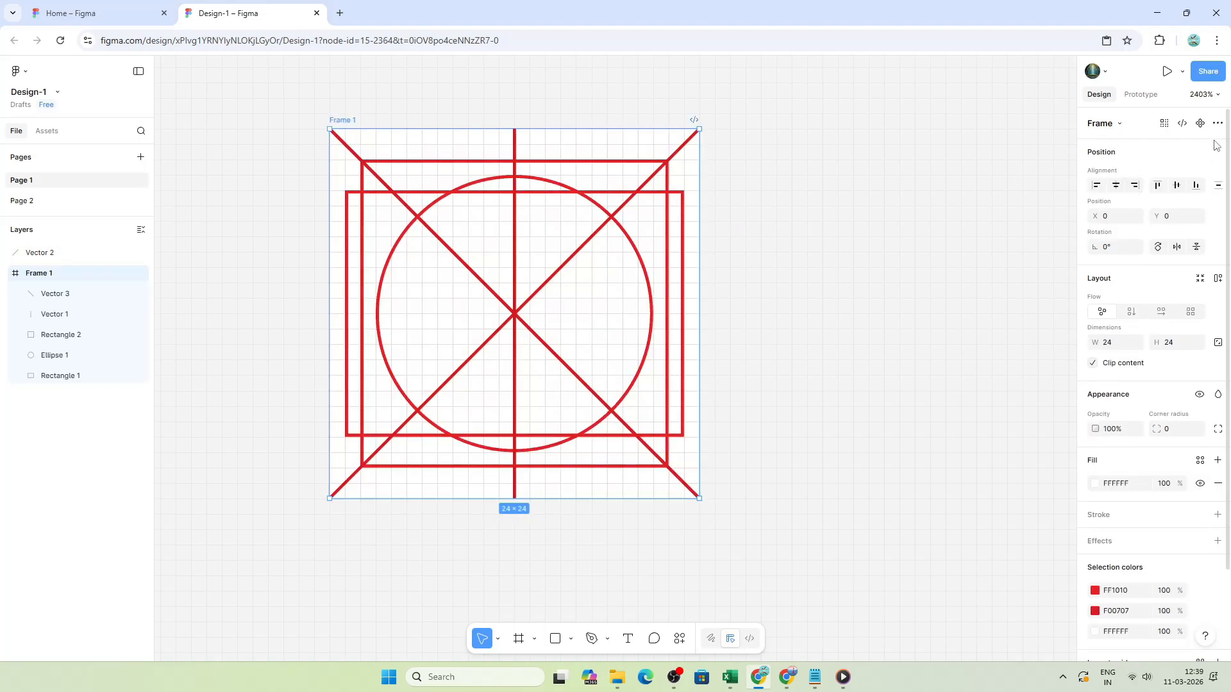
- Combine the frame's shapes and lines with the Union boolean operation
click(1217, 123)
click(1154, 170)
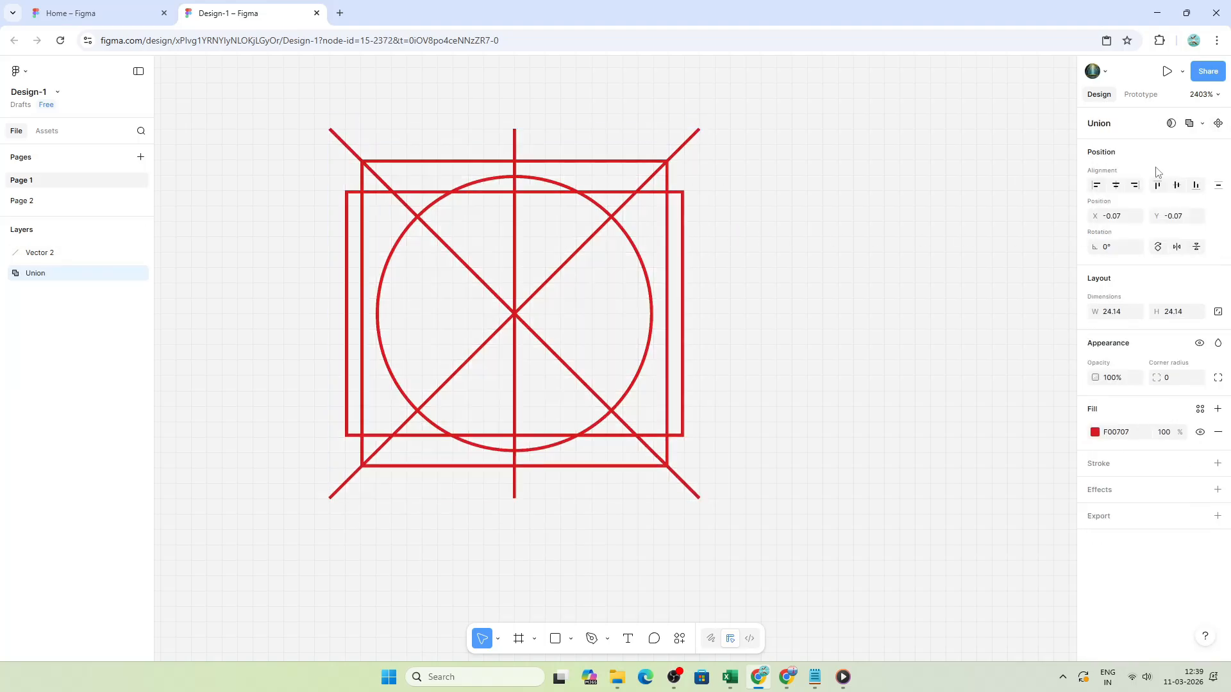
key(Escape)
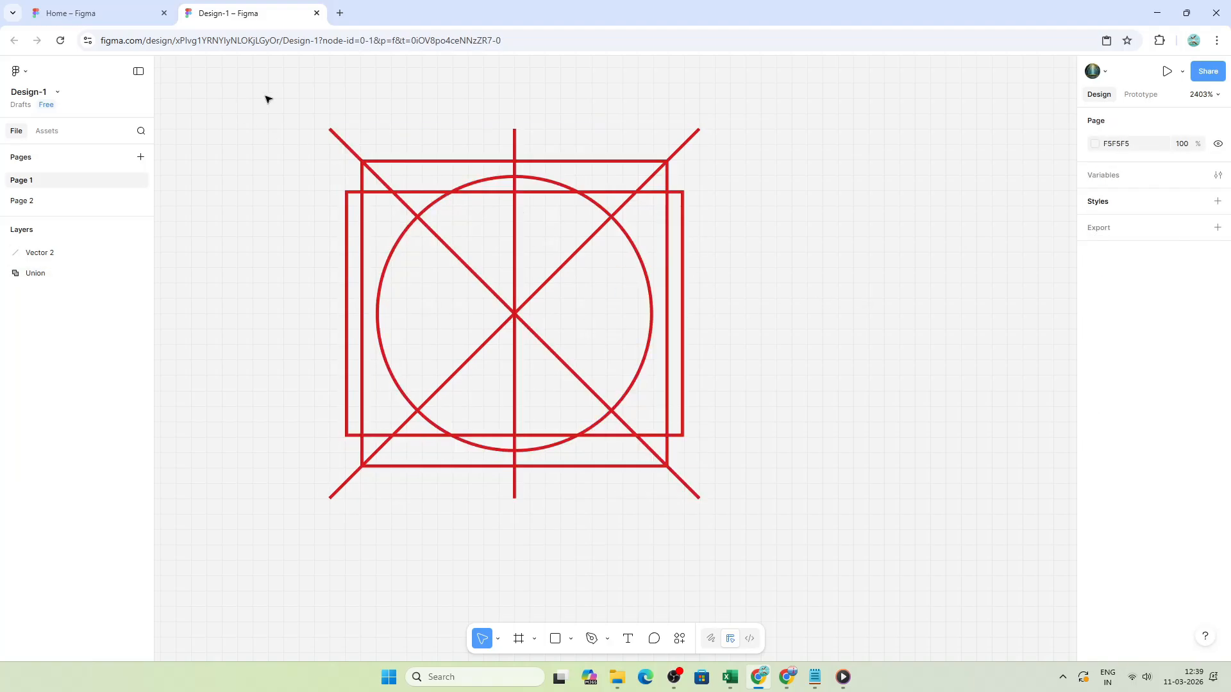
mouse_move(271, 96)
mouse_down()
mouse_move(888, 555)
mouse_move(764, 561)
mouse_up()
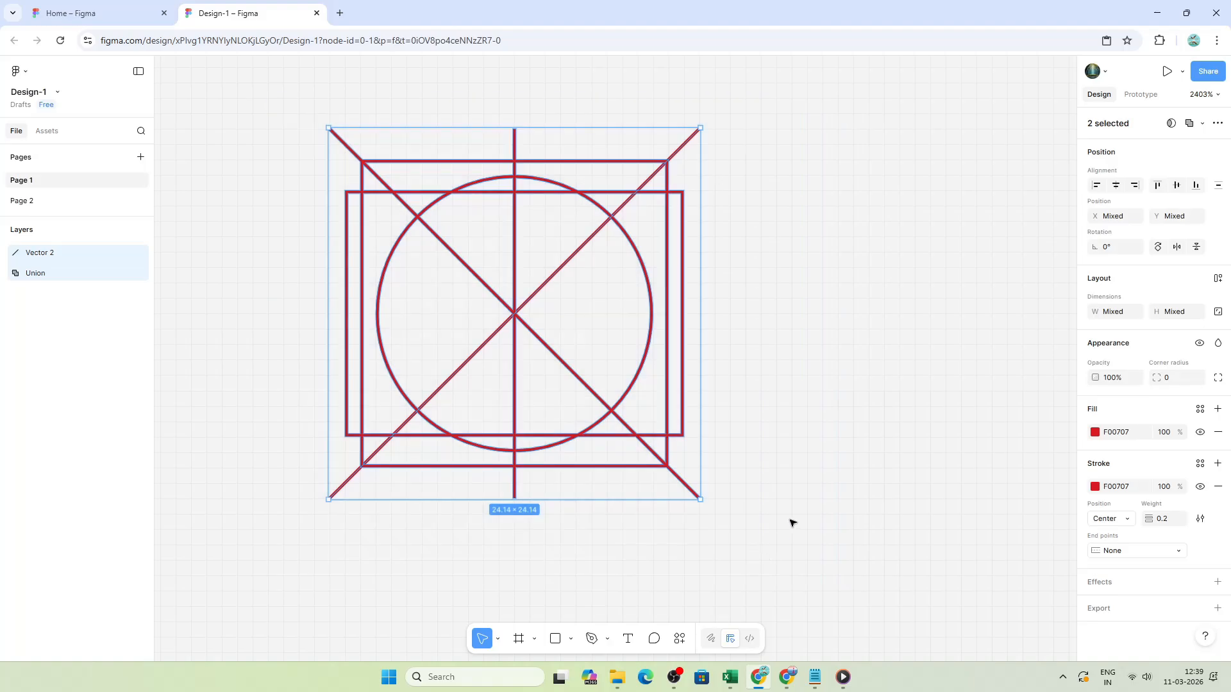
click(1171, 381)
key(Return)
scroll(622, 452, up, 5)
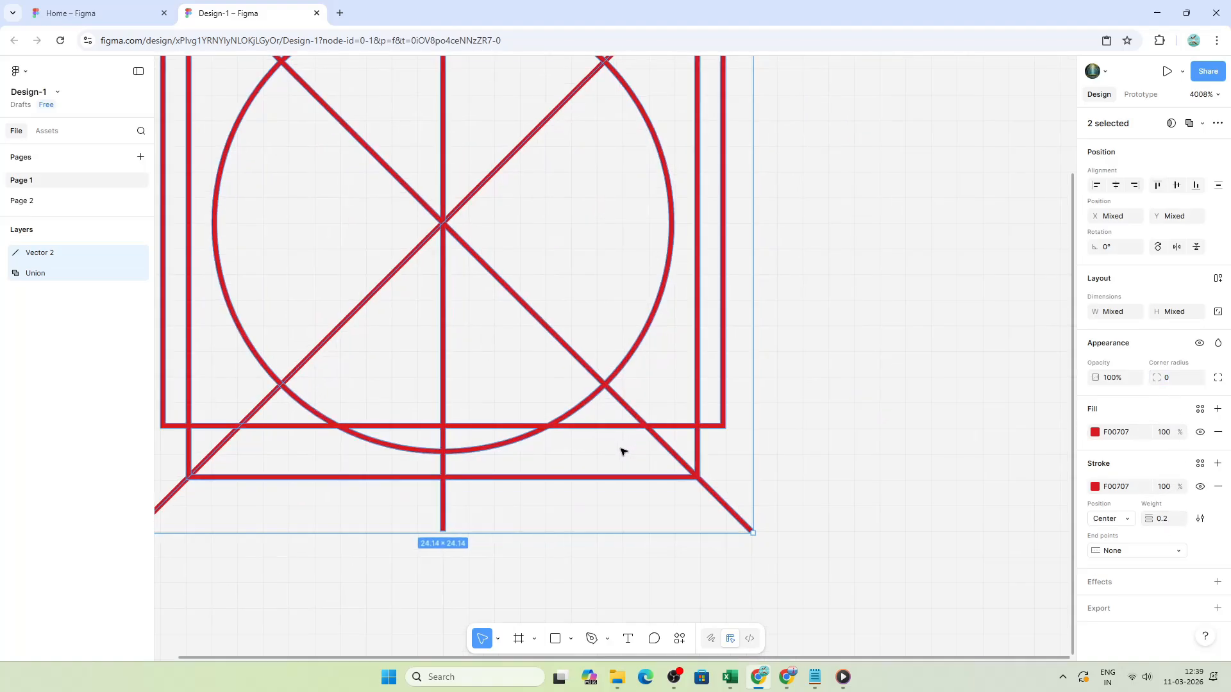
scroll(738, 450, down, 4)
scroll(593, 519, up, 3)
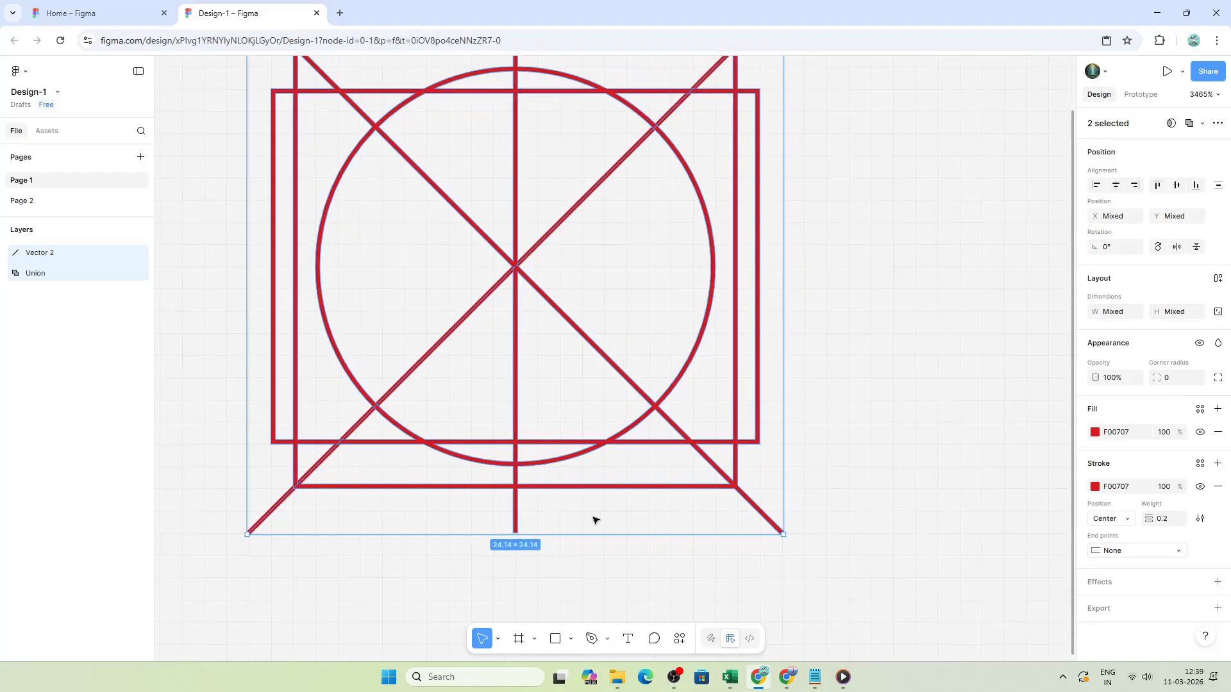
scroll(648, 387, down, 3)
scroll(705, 230, up, 2)
scroll(643, 198, down, 3)
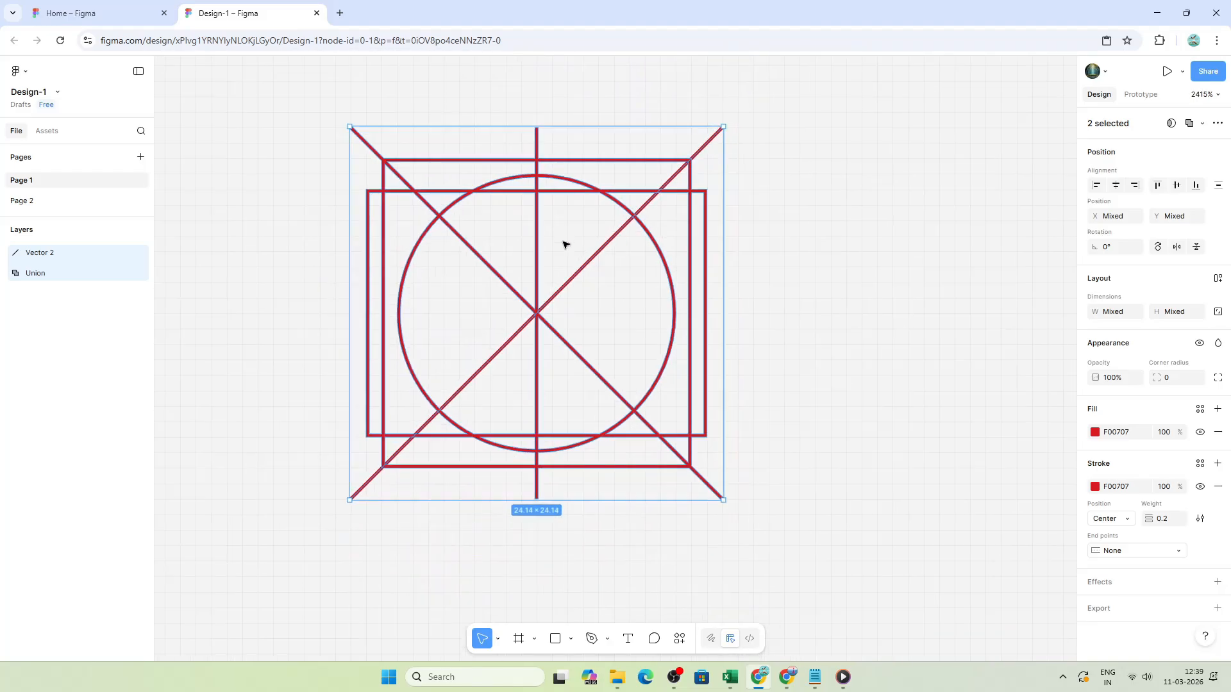
click(858, 299)
scroll(498, 167, down, 3)
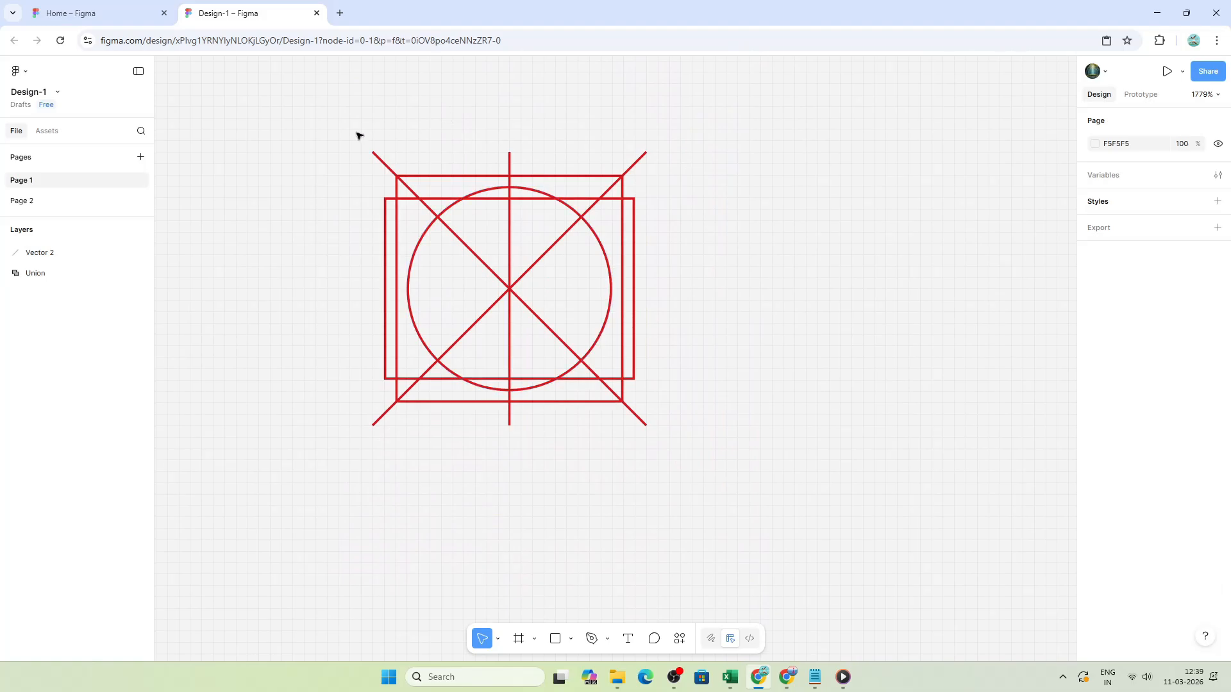
- Set the stroke end points to Round for both the union and the separate diagonal line
mouse_move(357, 134)
mouse_down()
mouse_move(694, 428)
mouse_move(675, 448)
mouse_up()
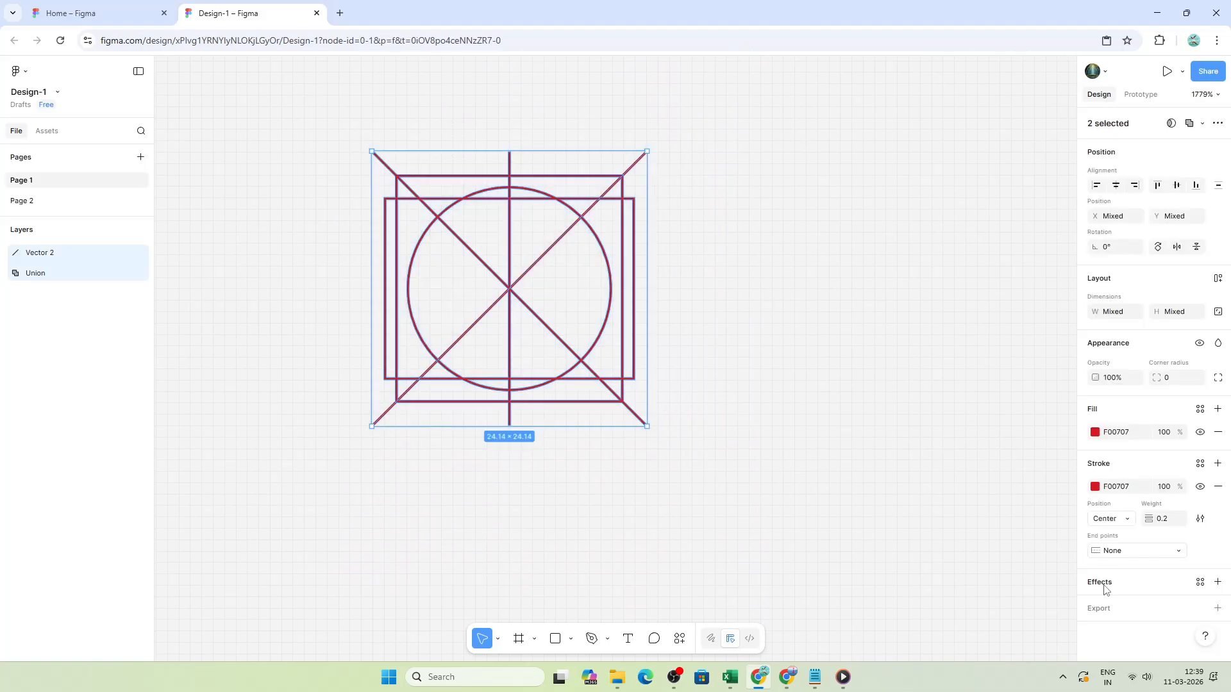
click(1217, 463)
click(1149, 548)
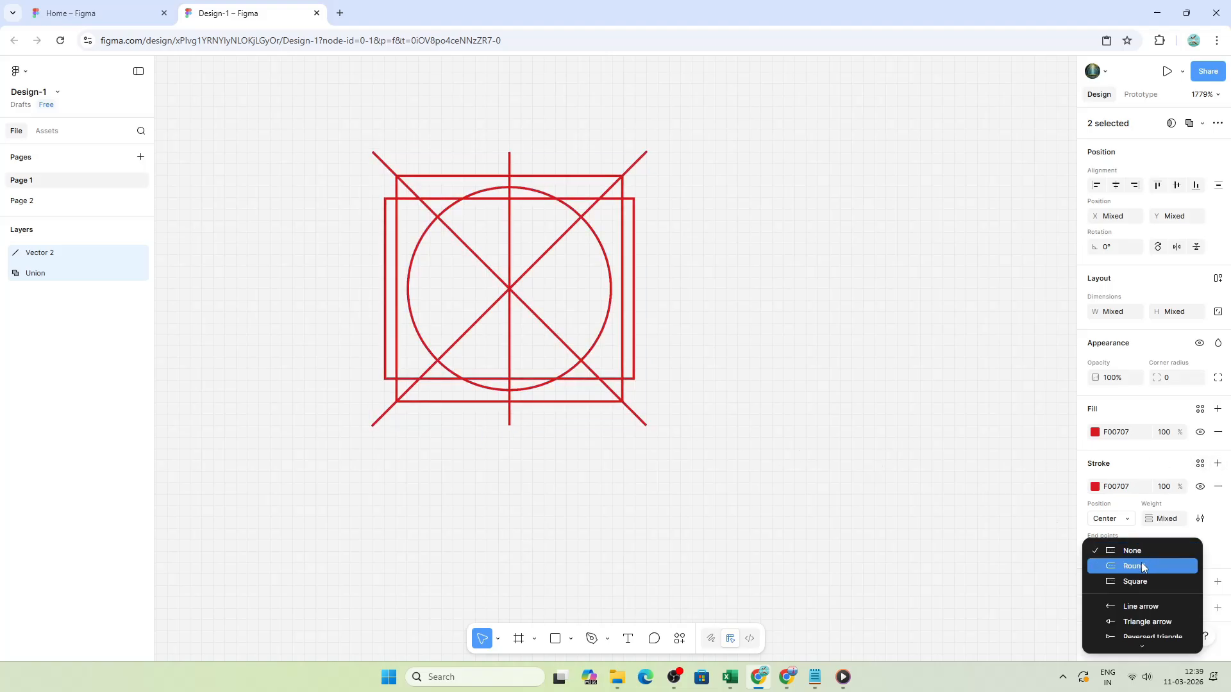
click(1141, 567)
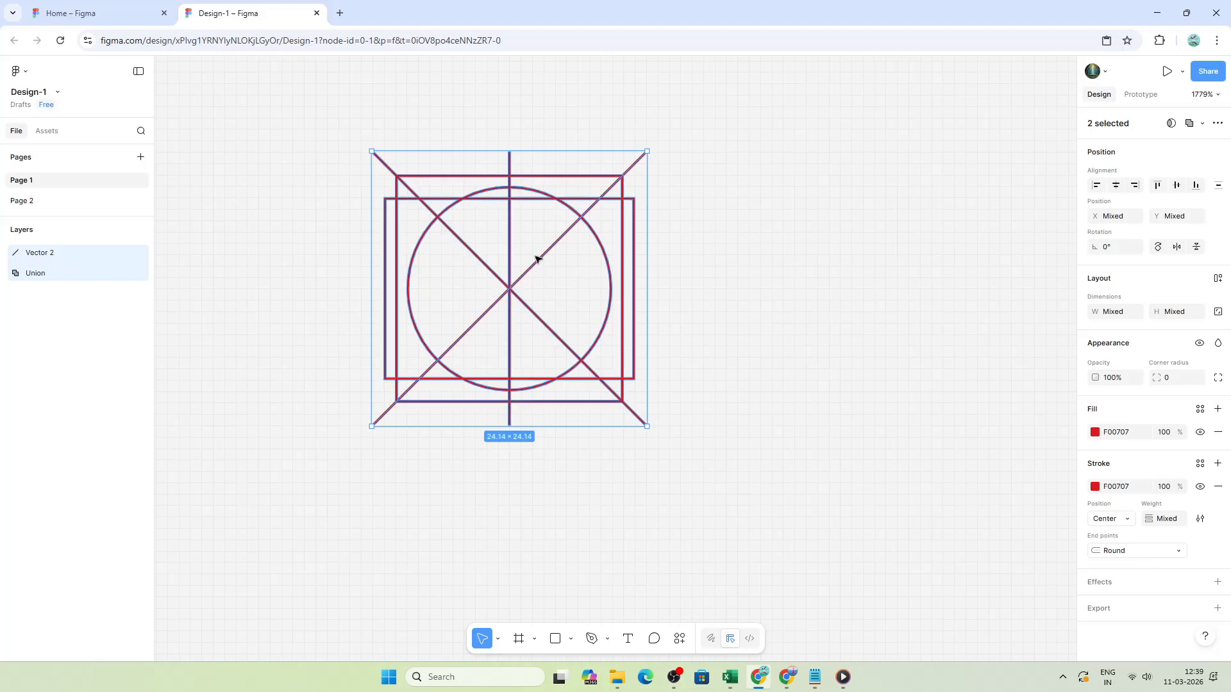
- Create one component from the union and the separate diagonal line together
click(68, 255)
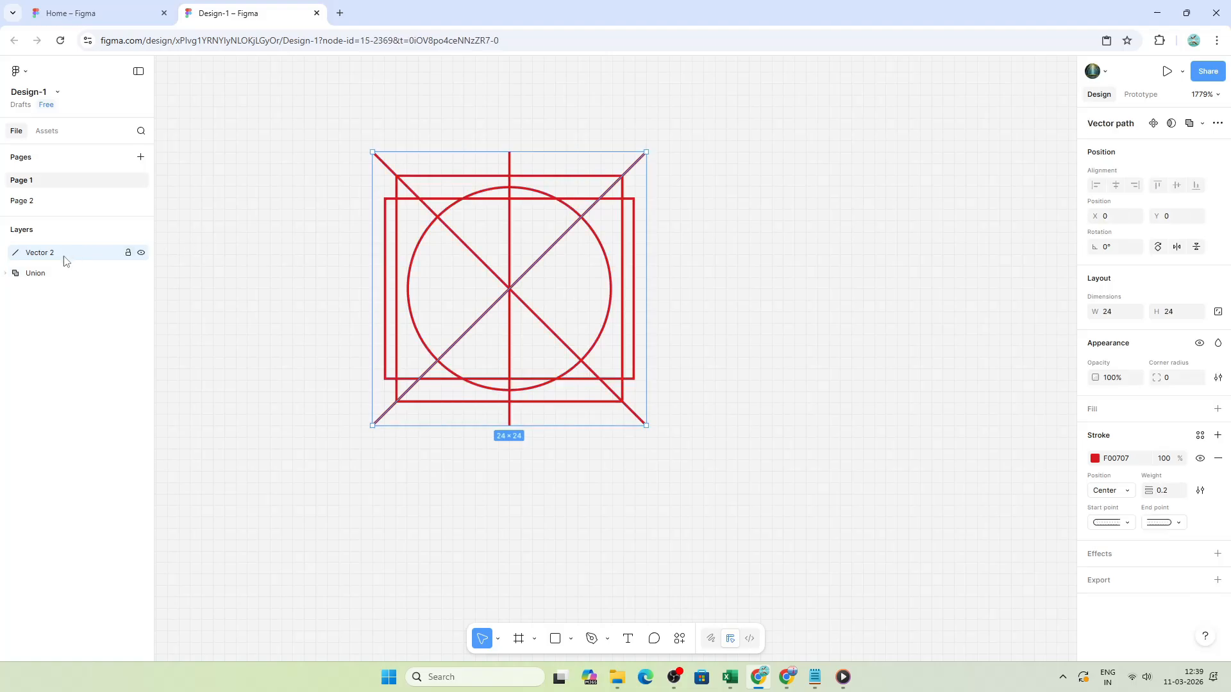
click(57, 296)
drag(731, 476, 572, 210)
click(1217, 123)
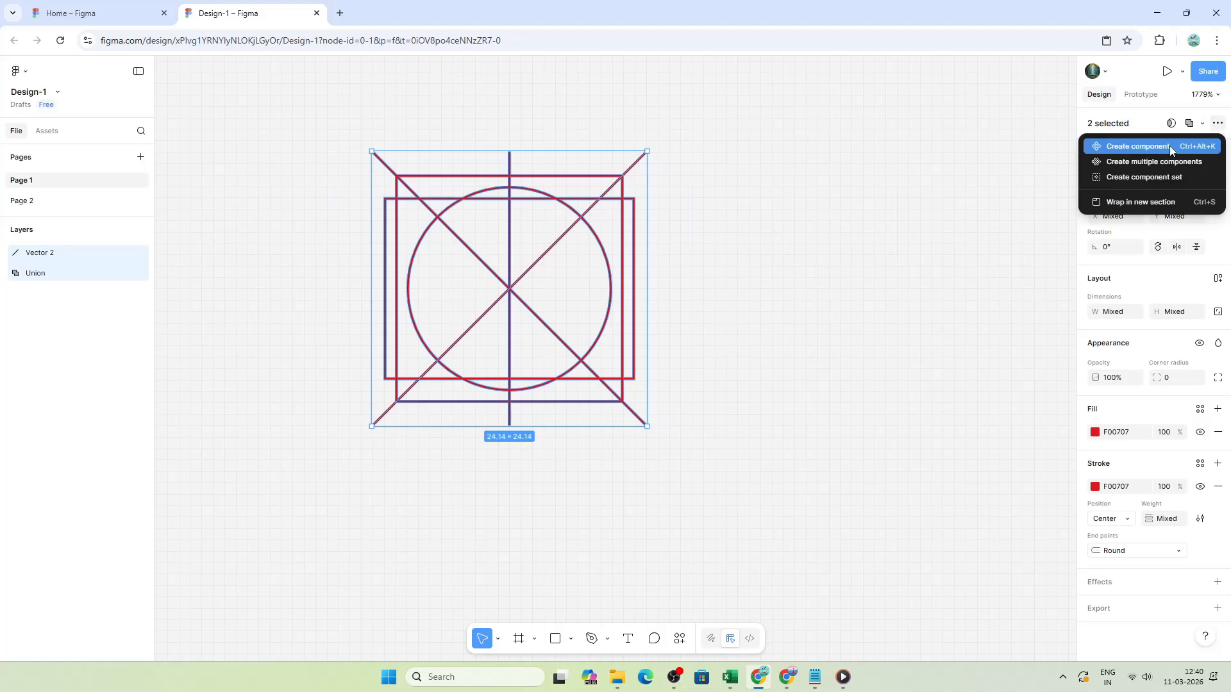
click(1150, 151)
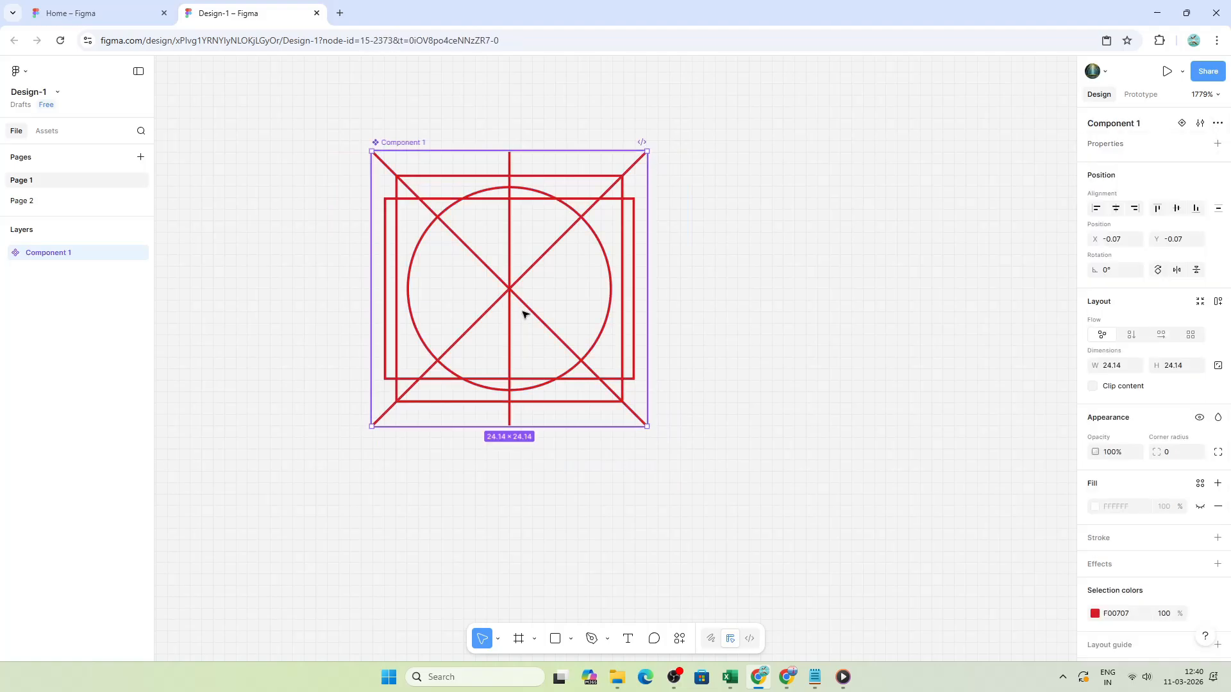
- Place an instance of the local component from the file's assets beside the main component, at about X 34, Y -2
scroll(523, 314, down, 3)
scroll(520, 322, up, 1)
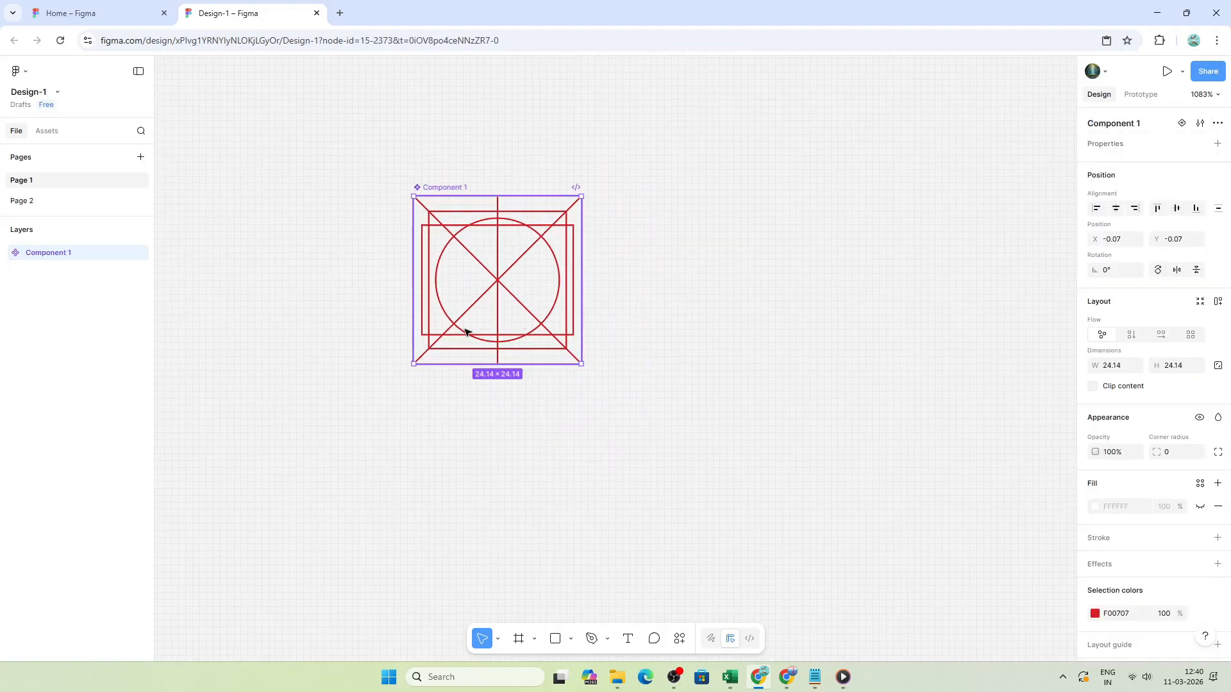
click(51, 132)
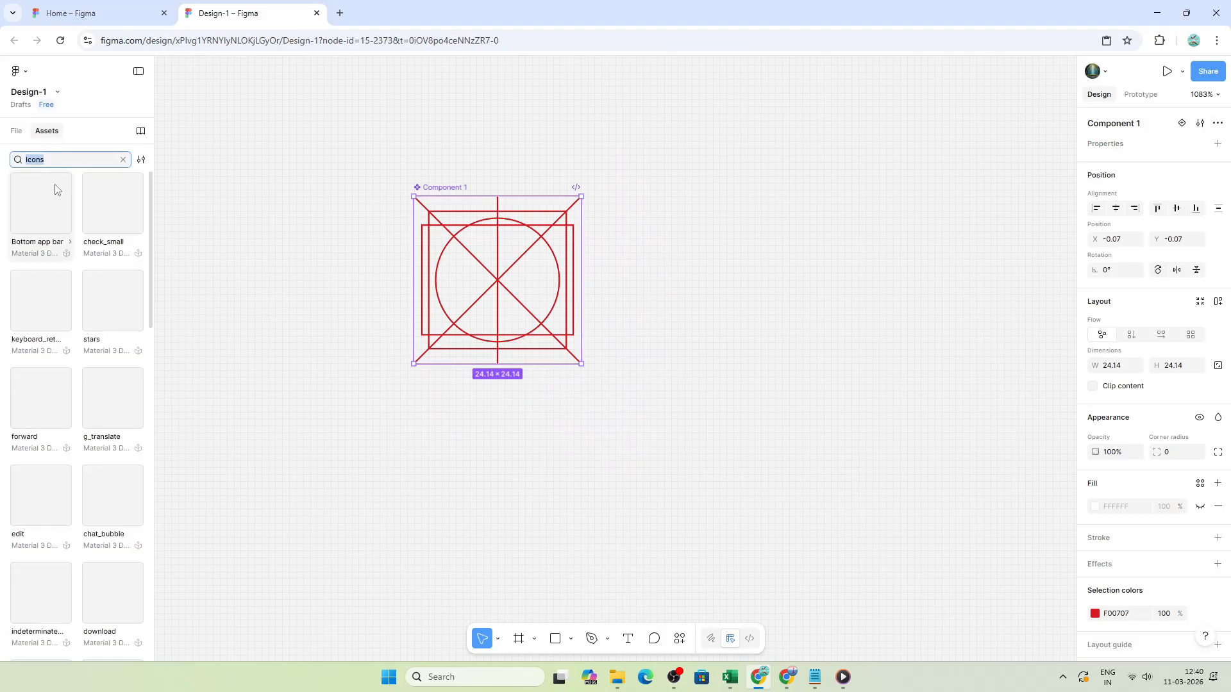
key(BackSpace)
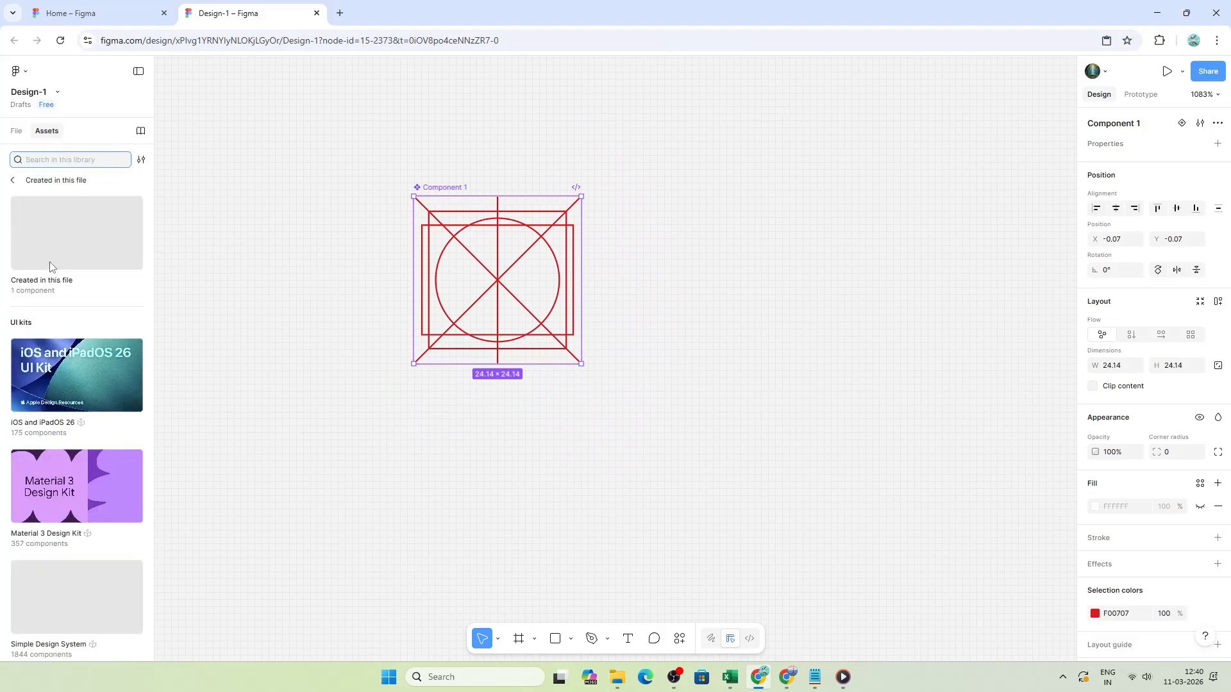
click(51, 267)
drag(41, 225, 757, 395)
- Duplicate the placed instance to its right, at about X 62, Y -1
scroll(743, 366, up, 5)
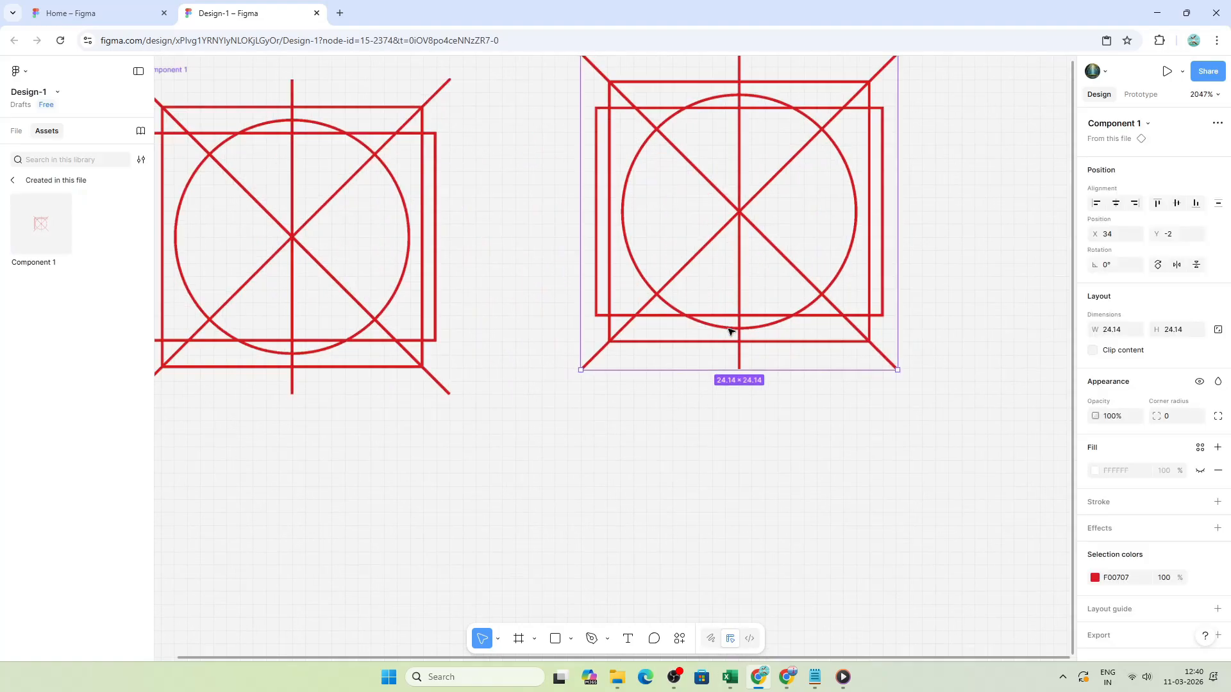
scroll(731, 331, down, 3)
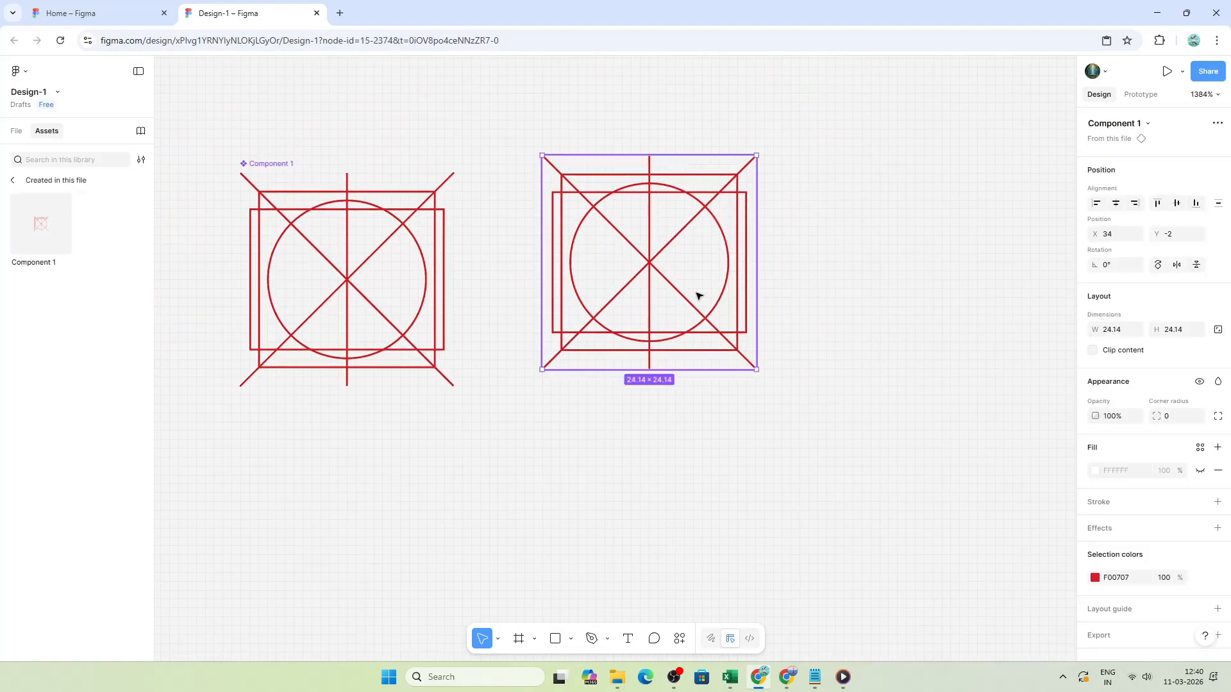
alt+drag(685, 291, 933, 299)
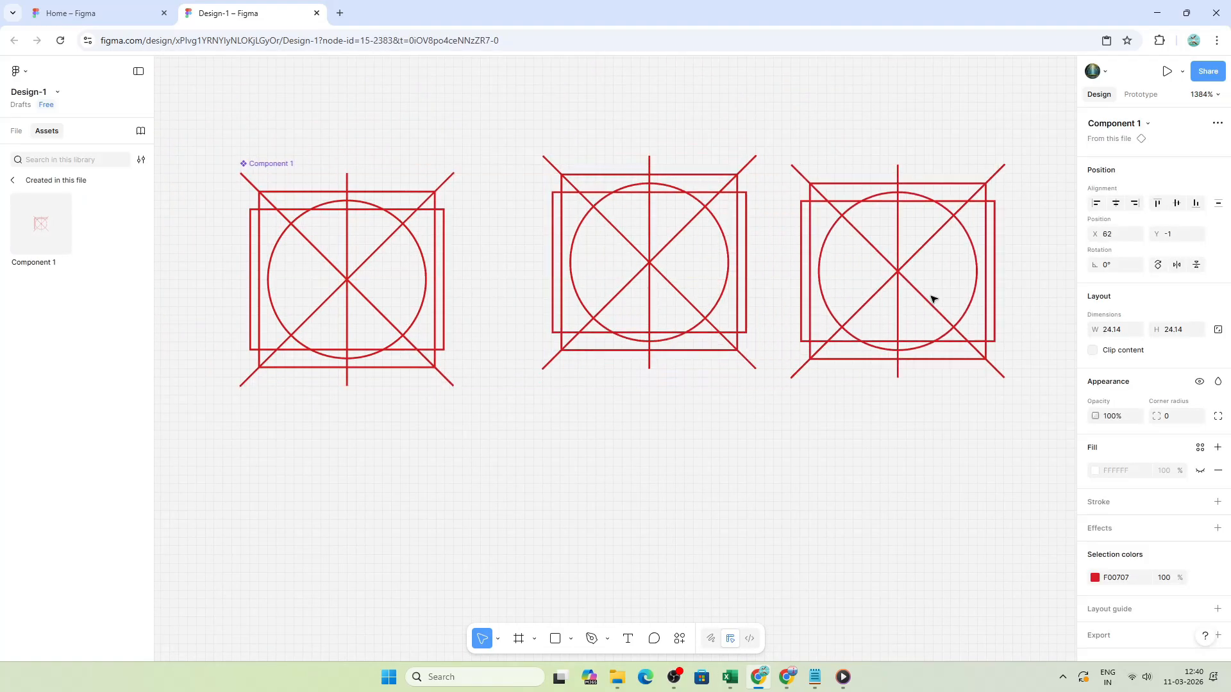
- Set the middle instance's width and height to 24
scroll(650, 295, down, 2)
click(681, 324)
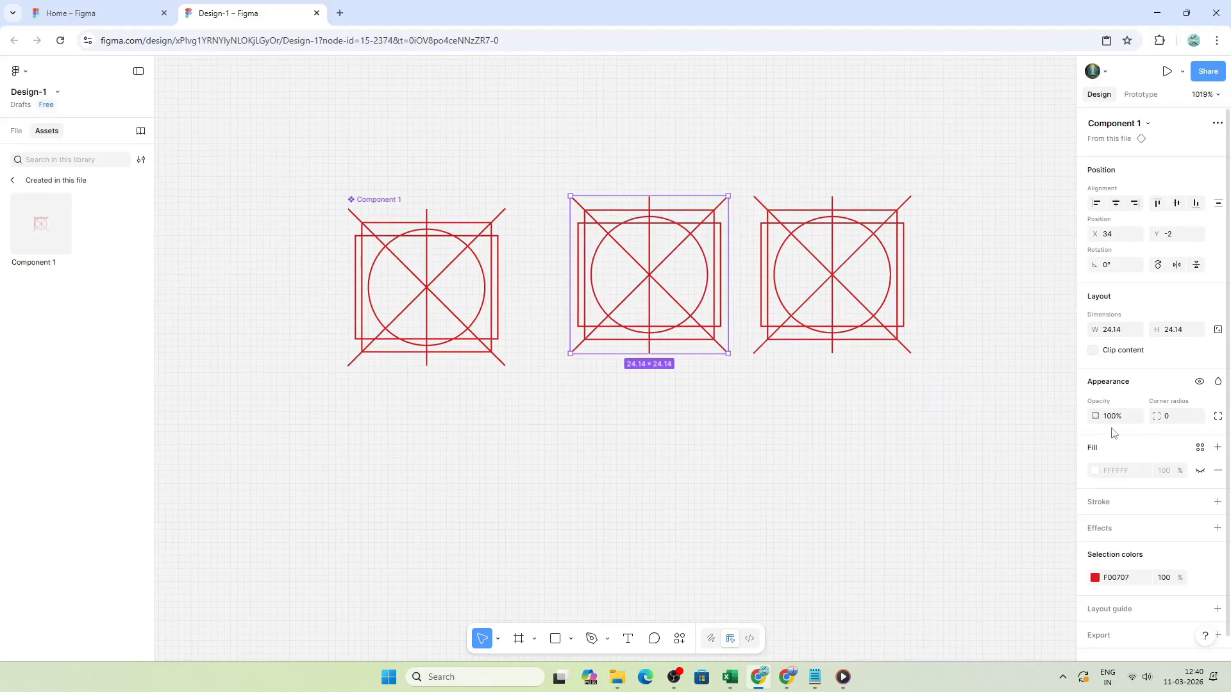
click(1122, 331)
text(24)
key(Tab)
text(2)
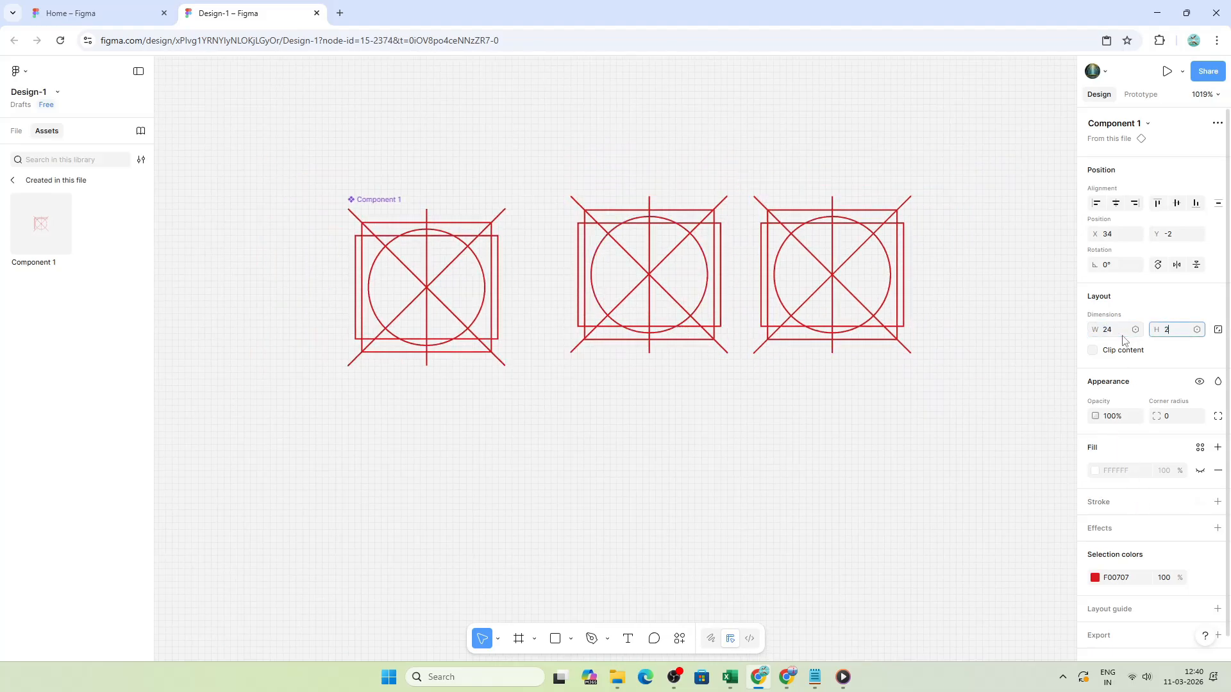
text(4)
key(Return)
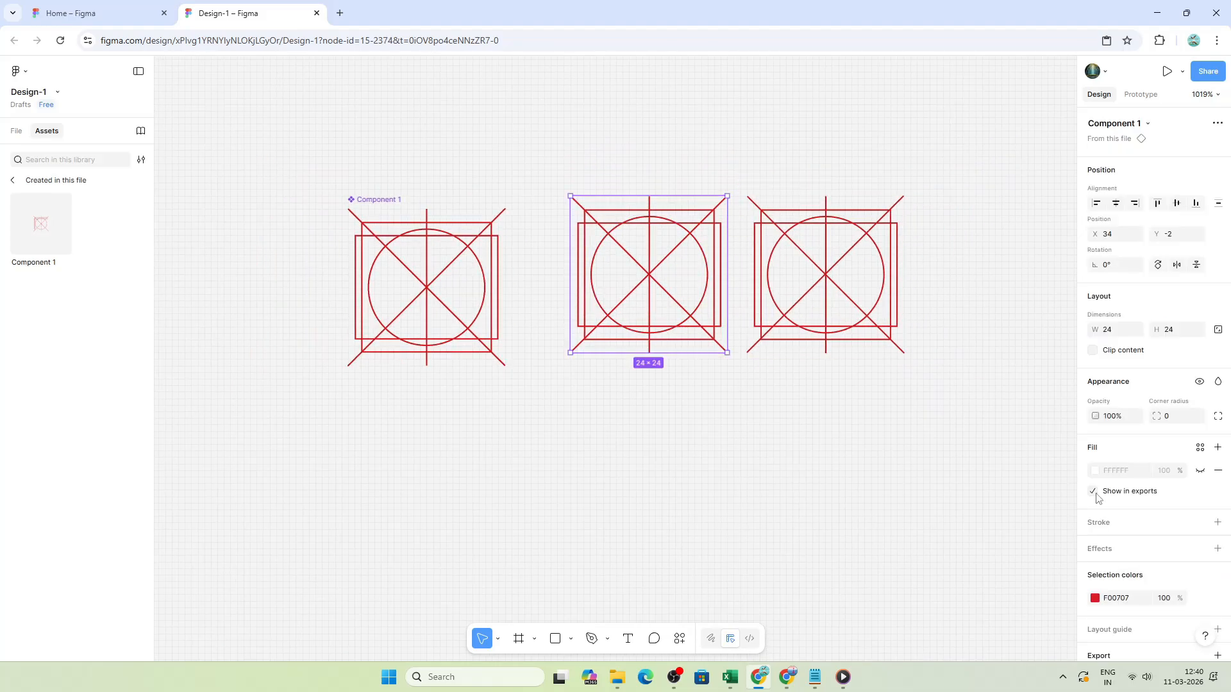
- Set the export format of the middle instance to PDF
scroll(1148, 568, down, 2)
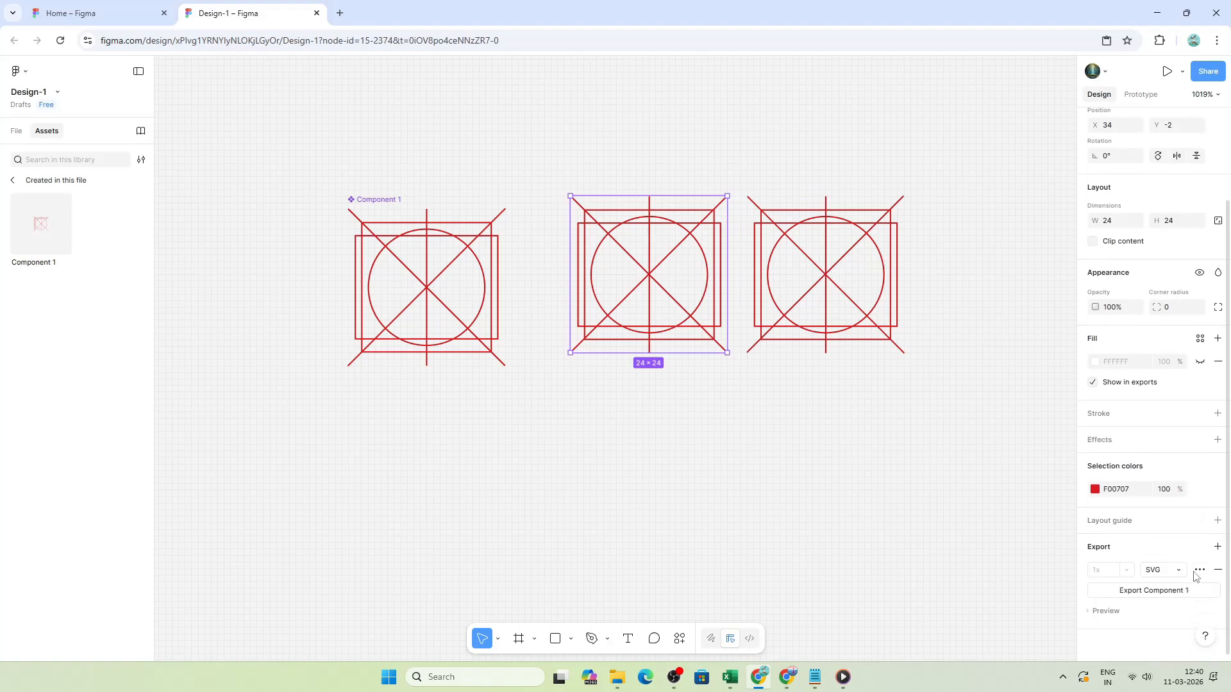
click(1175, 573)
click(1164, 585)
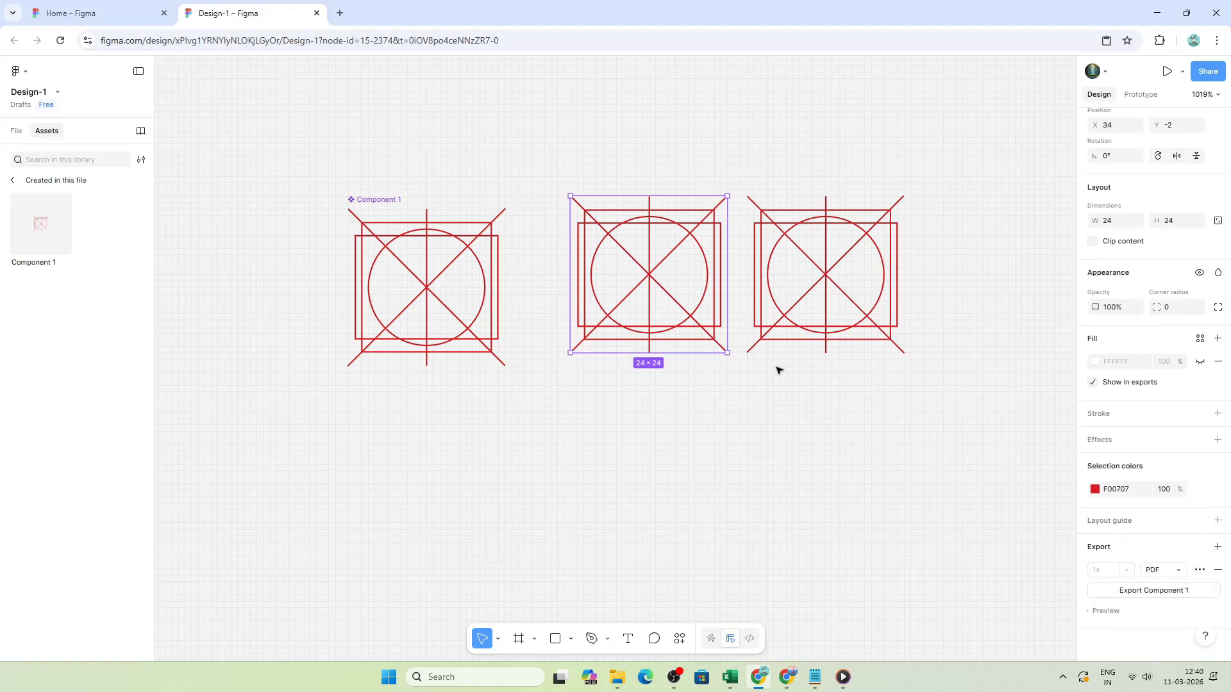